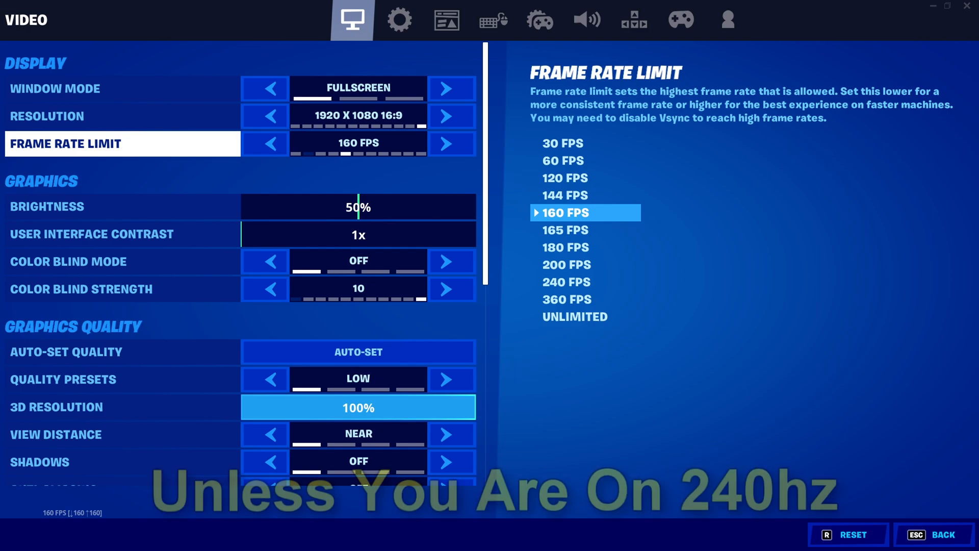
- Set the frame rate limit to 160 FPS in the video settings and apply it
left_click(279, 148)
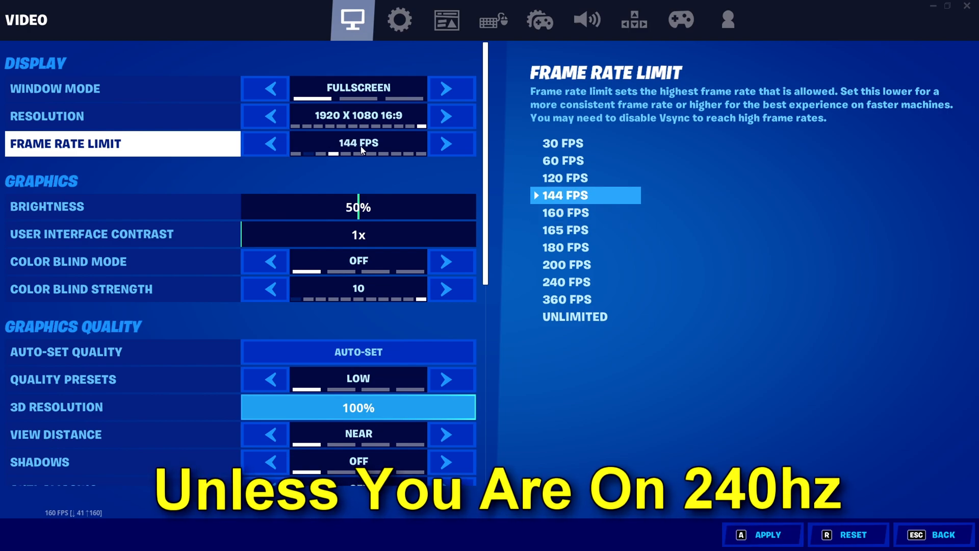
left_click(447, 145)
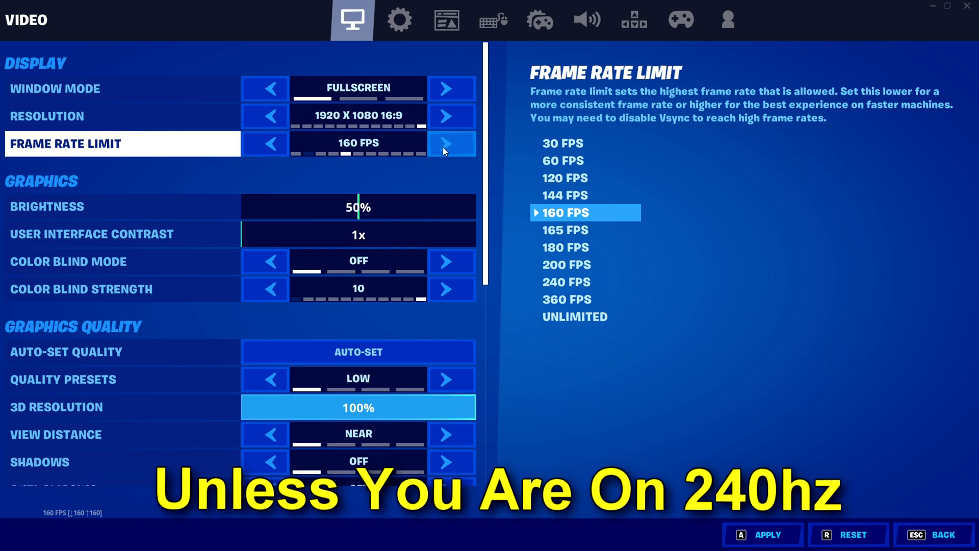
left_click(762, 534)
- Try switching the rendering mode from DirectX 11 to DirectX 12 (Beta) and acknowledge the restart notice
scroll(306, 194, "down", 6)
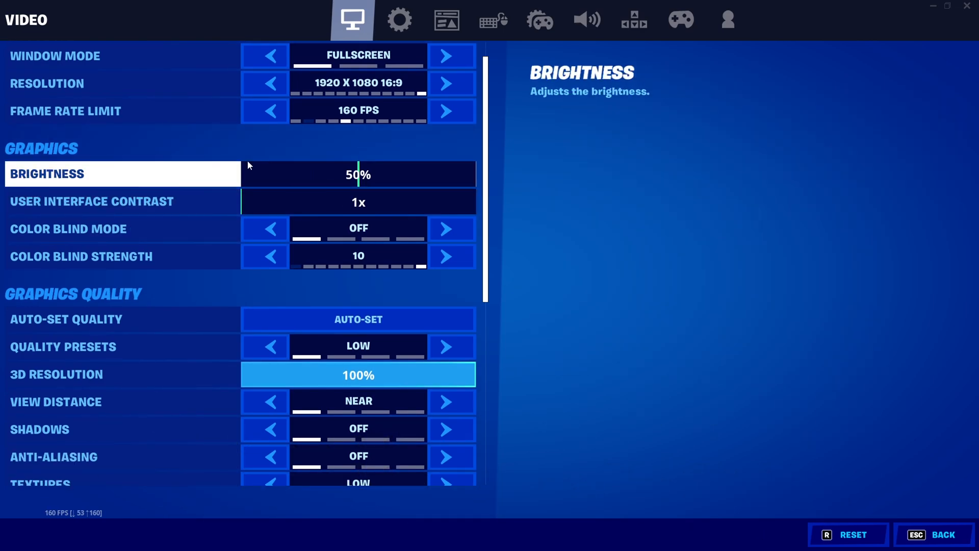
scroll(267, 249, "down", 1)
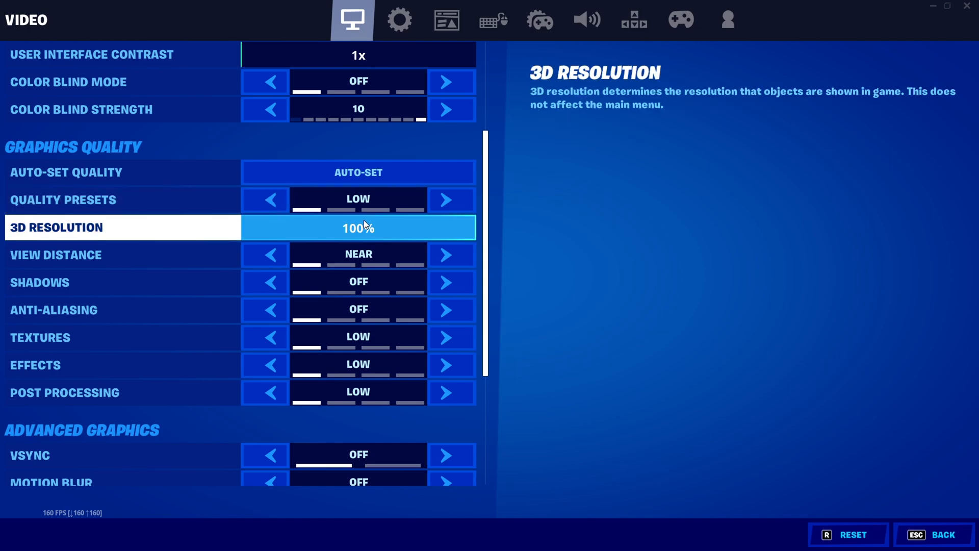
scroll(286, 193, "down", 3)
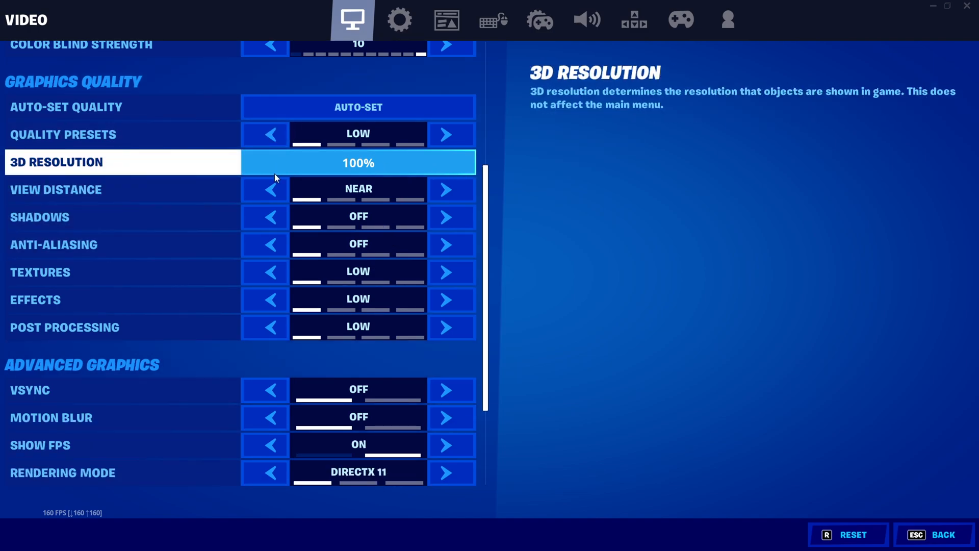
scroll(296, 293, "down", 6)
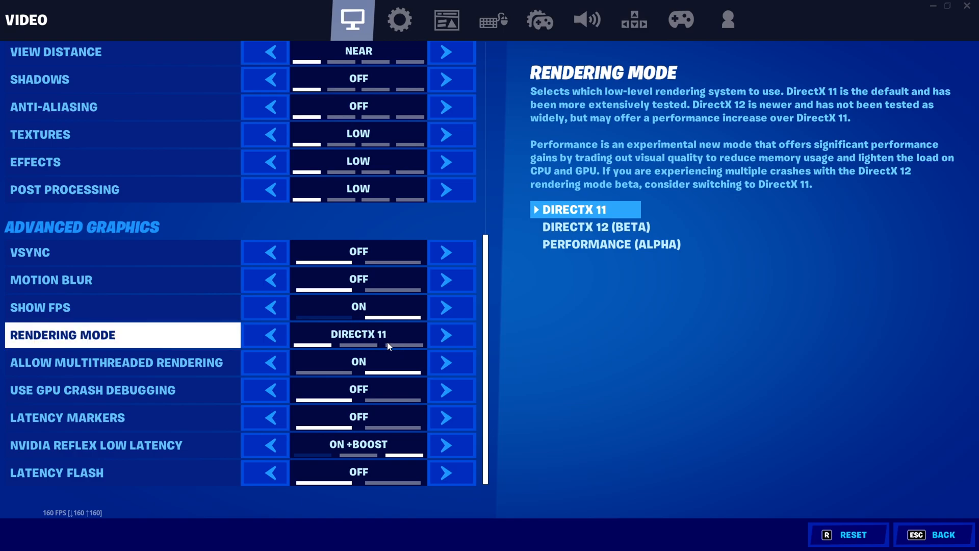
left_click(445, 335)
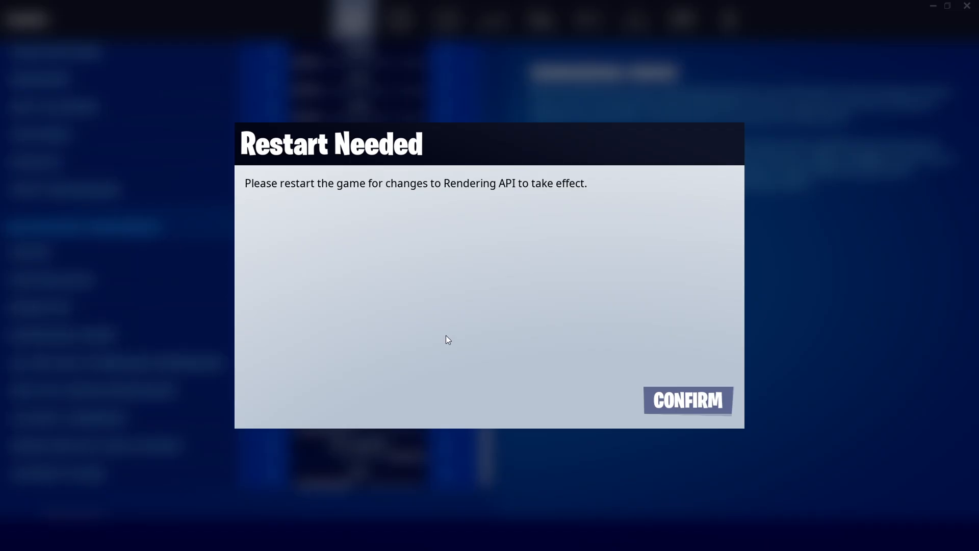
left_click(682, 397)
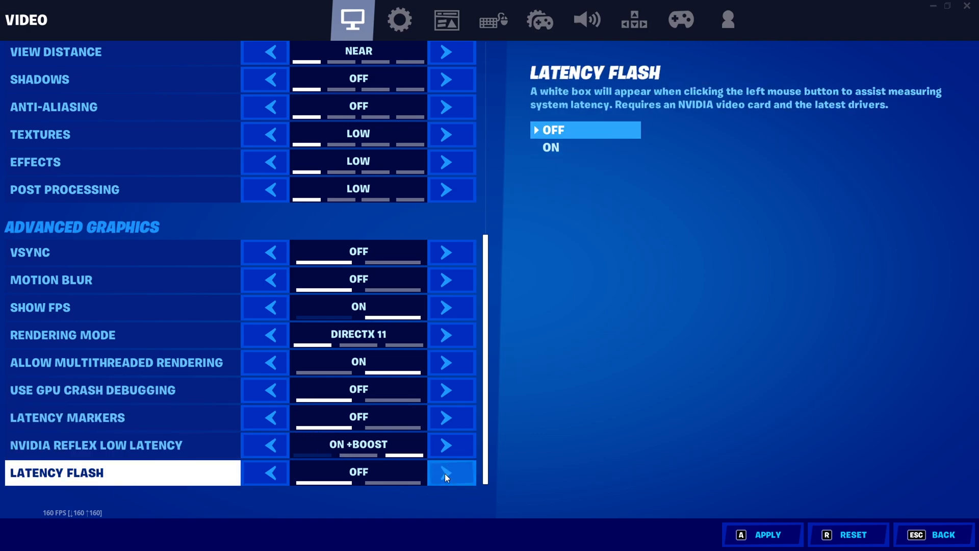
- Review the Game settings from matchmaking region down to the replay options and apply the pending changes
left_click(408, 21)
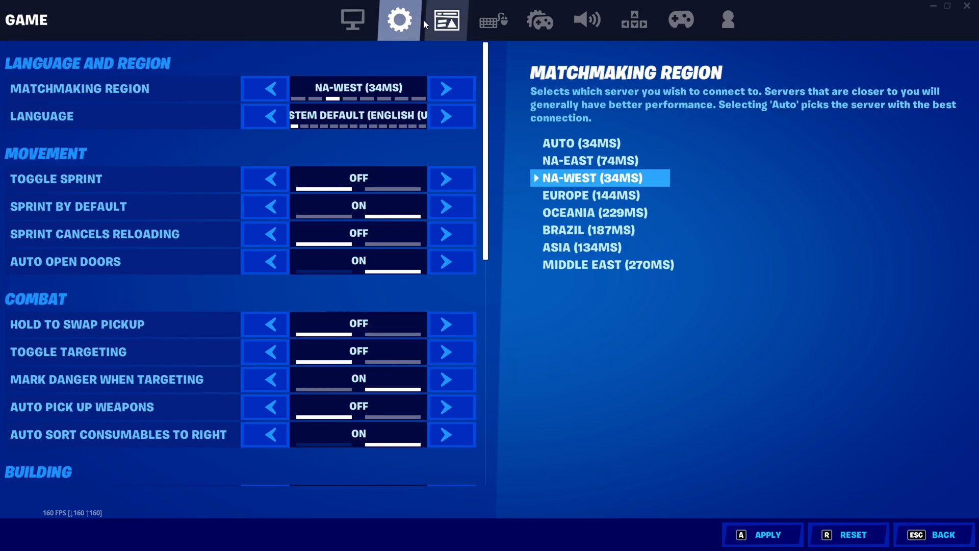
scroll(347, 262, "down", 2)
scroll(366, 288, "down", 6)
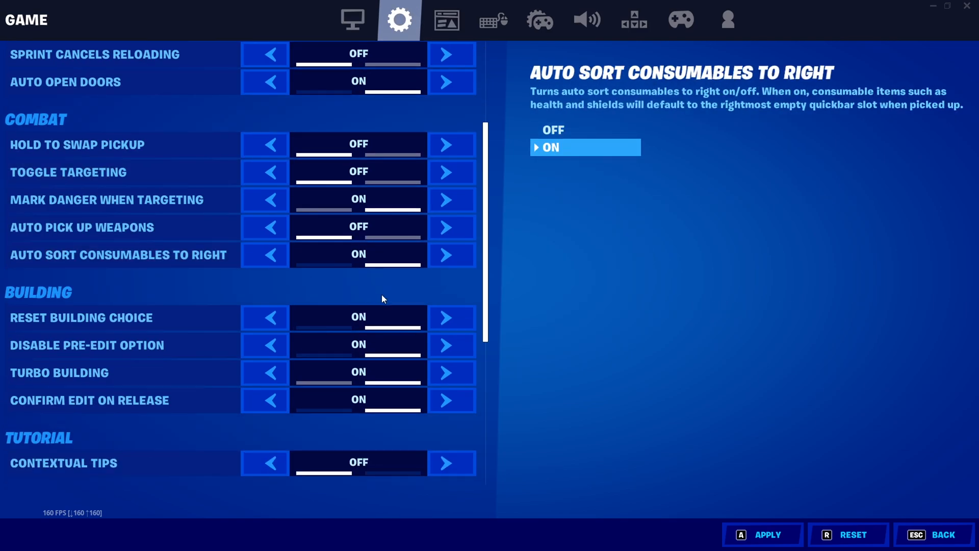
scroll(312, 400, "down", 1)
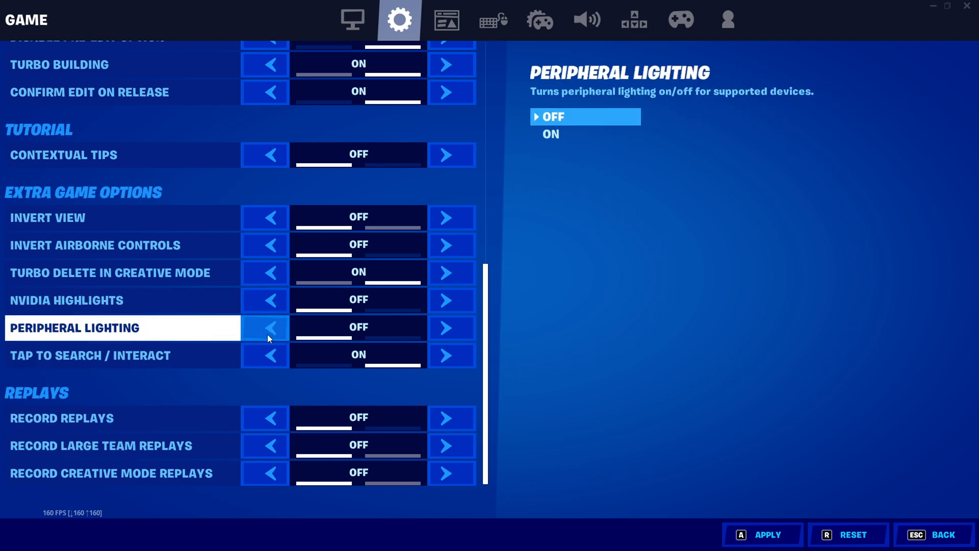
left_click(784, 538)
- Check the rendering mode in the advanced graphics section of the video settings and leave the settings
left_click(353, 23)
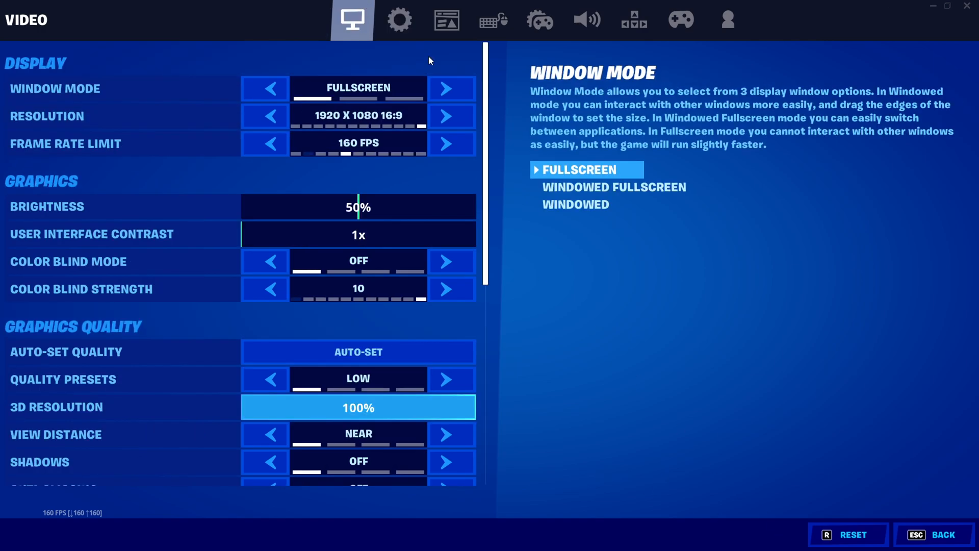
scroll(314, 400, "down", 7)
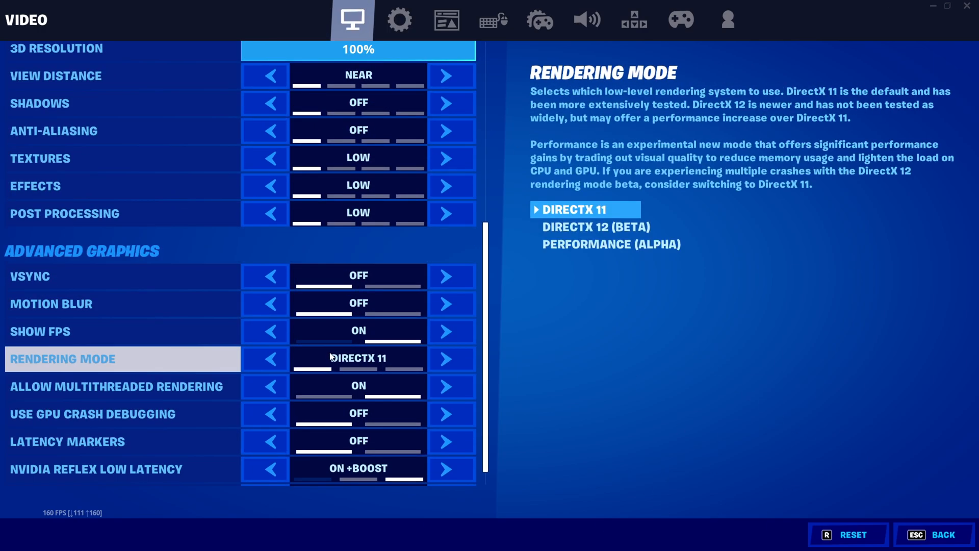
left_click(934, 535)
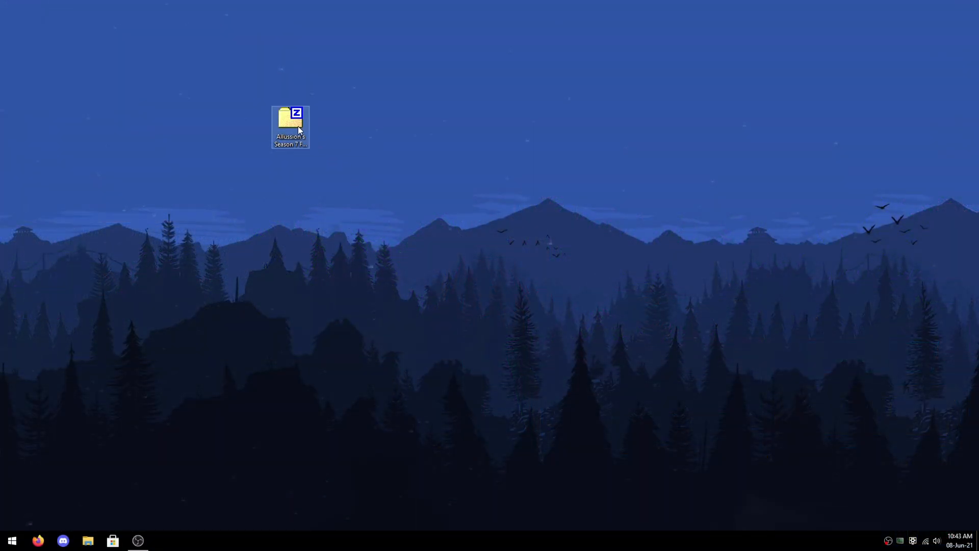
- Extract the Allussion's Season 7 FPS Boost Pack archive to its own folder and place that folder beside the archive on the desktop
left_click(298, 128)
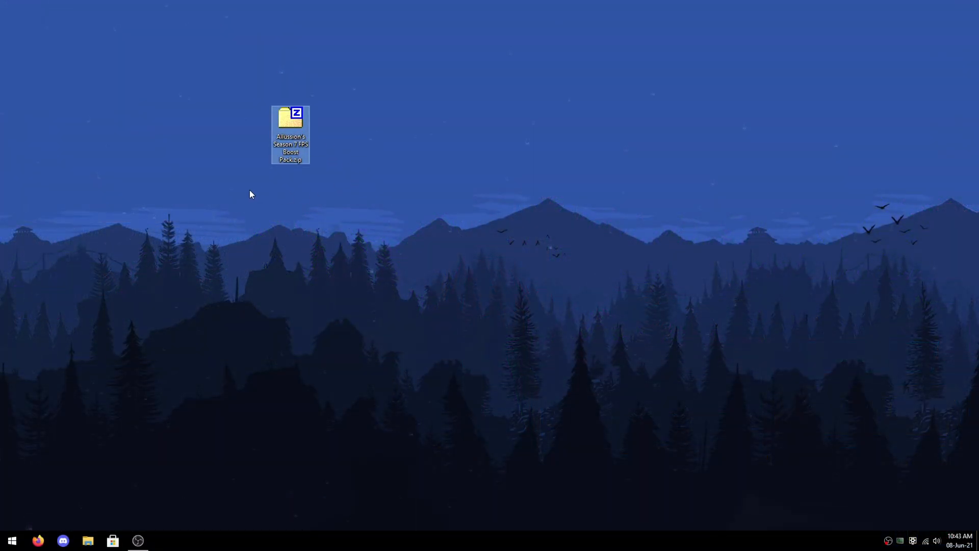
right_click(296, 131)
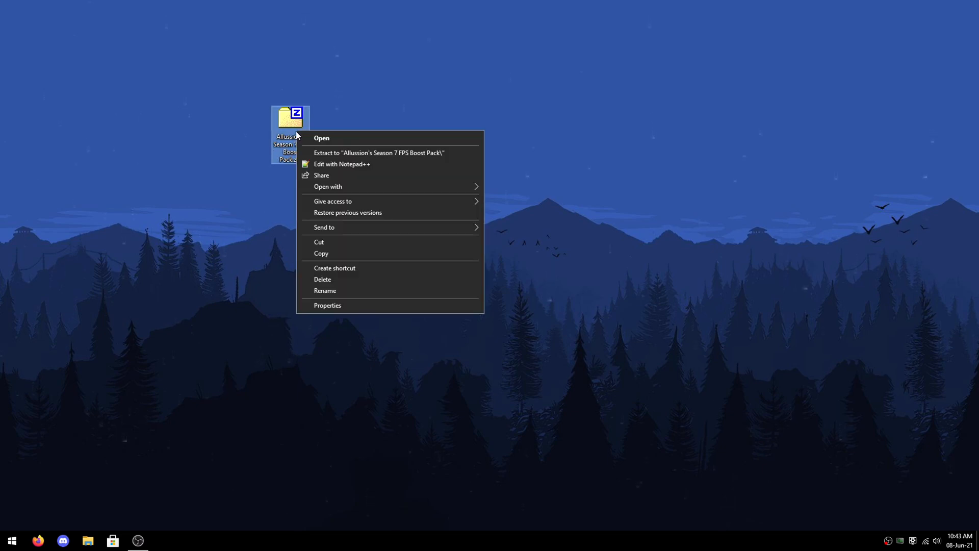
left_click(324, 154)
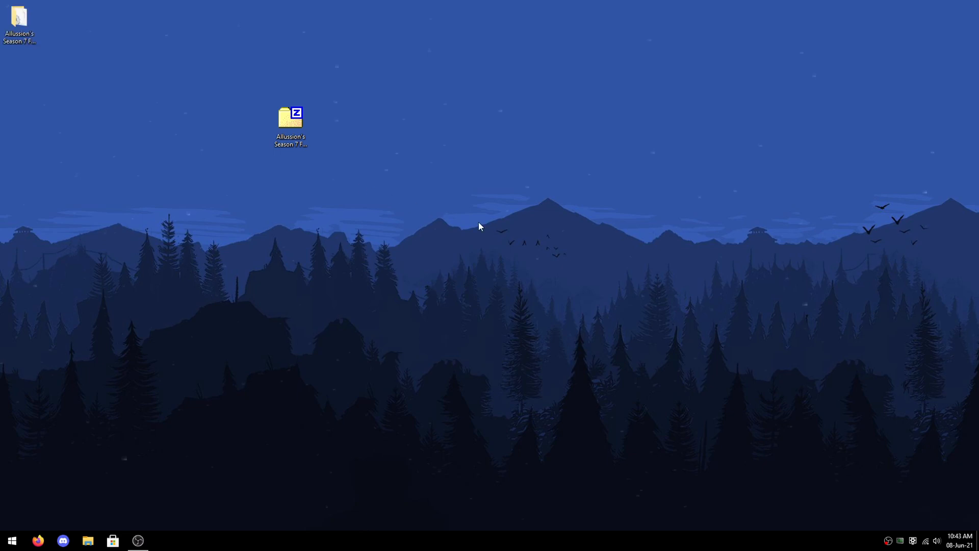
left_click_drag(36, 31, 408, 140)
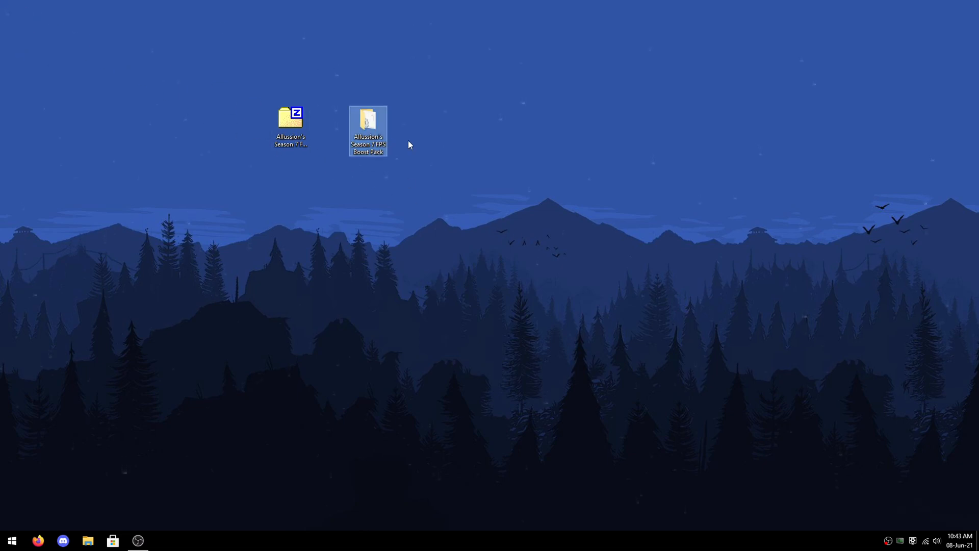
- From the boost pack's 1 Pc Maintenance folder, use the 1 Delete Temp Files shortcut to delete everything in the Windows Temp folder
double_click(357, 128)
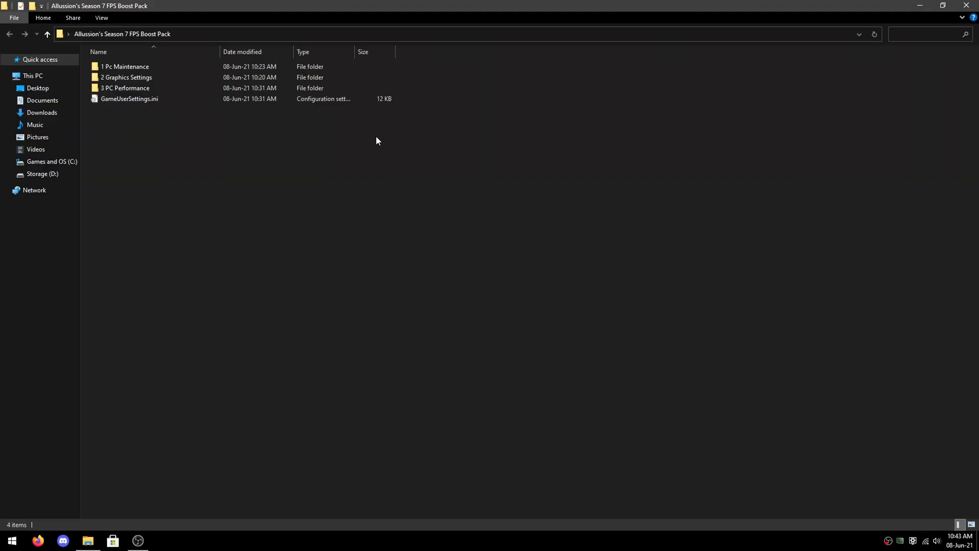
double_click(148, 71)
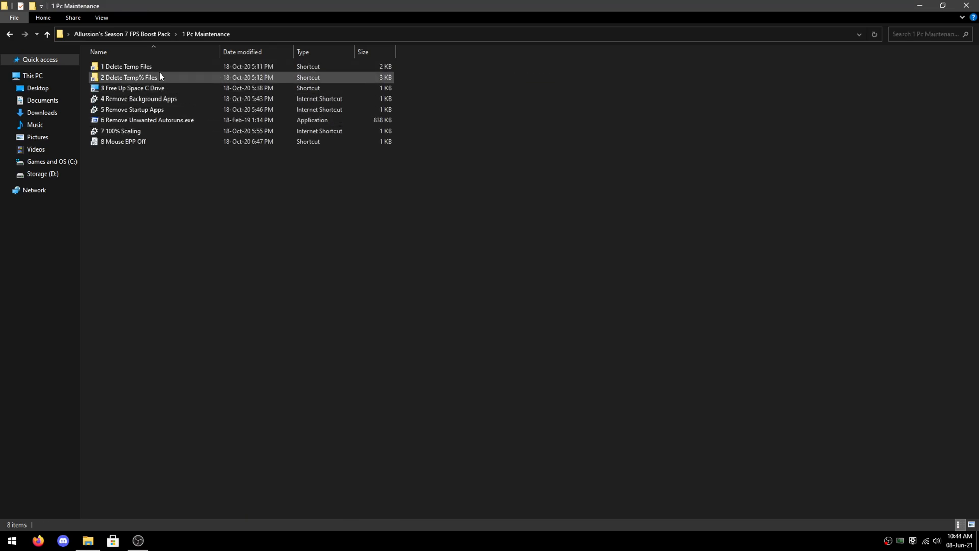
double_click(163, 66)
left_click_drag(159, 326, 146, 68)
right_click(146, 68)
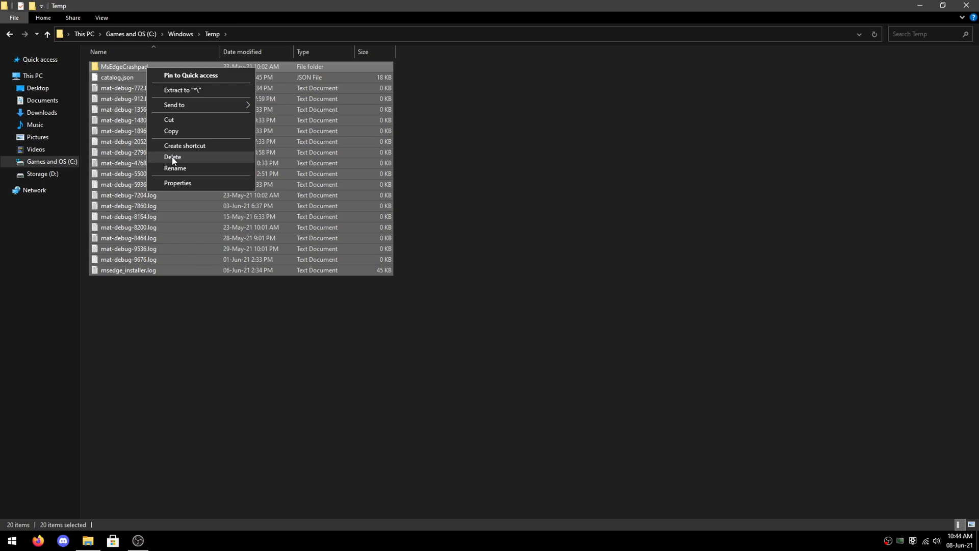
left_click(172, 157)
key("alt+Left")
- Use the 2 Delete Temp% Files shortcut to delete all files in the user's AppData Local Temp folder
double_click(150, 81)
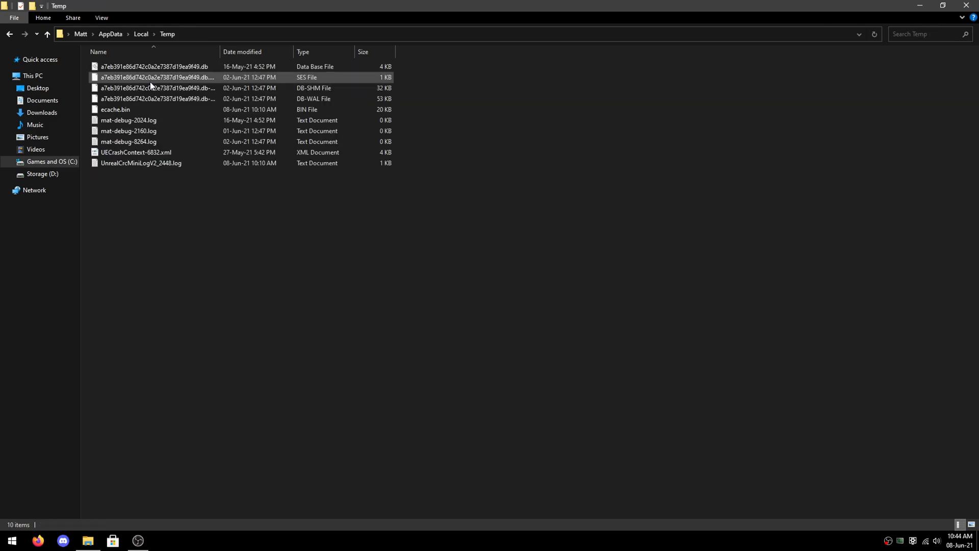
left_click_drag(174, 192, 149, 63)
right_click(149, 63)
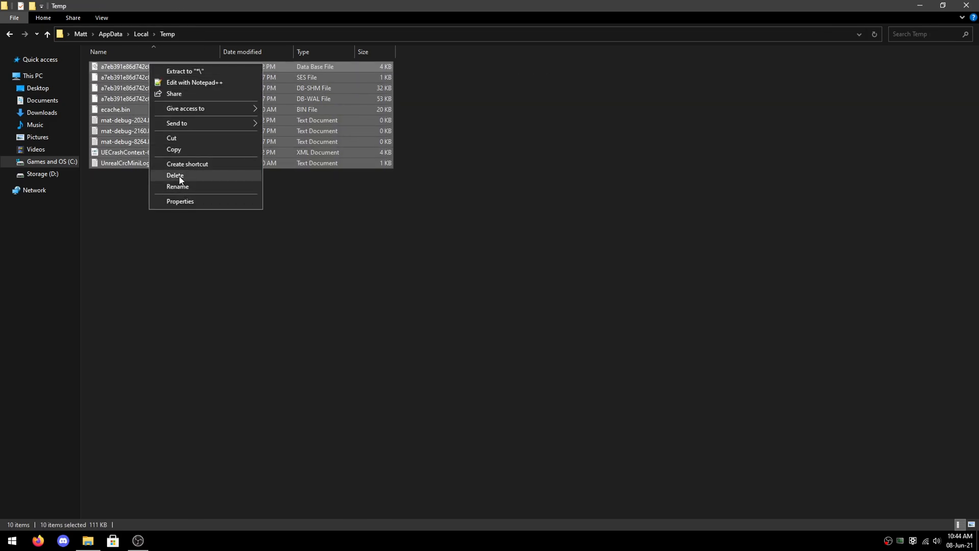
left_click(178, 175)
key("alt+Left")
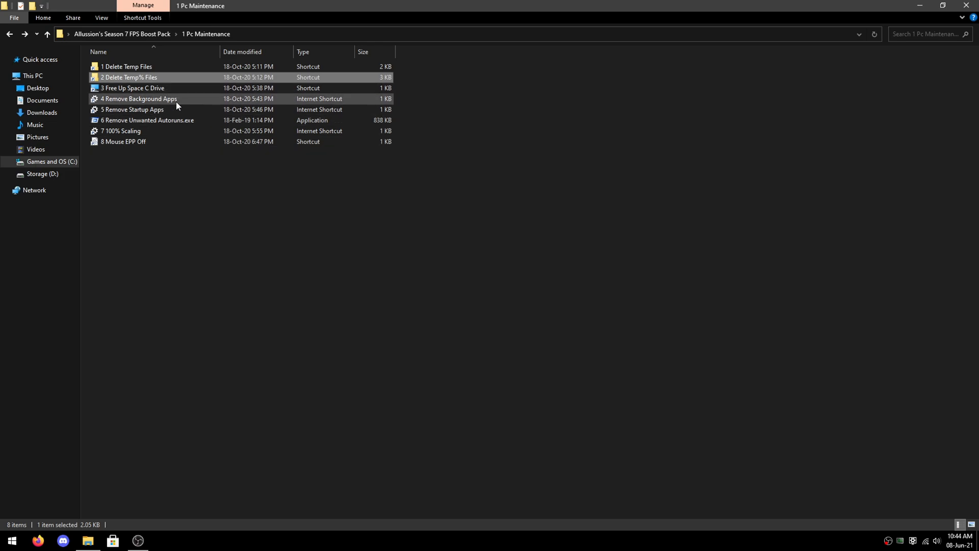
- Use the 3 Free Up Space C Drive shortcut to start Disk Cleanup from the properties of Games and OS (C:)
double_click(169, 89)
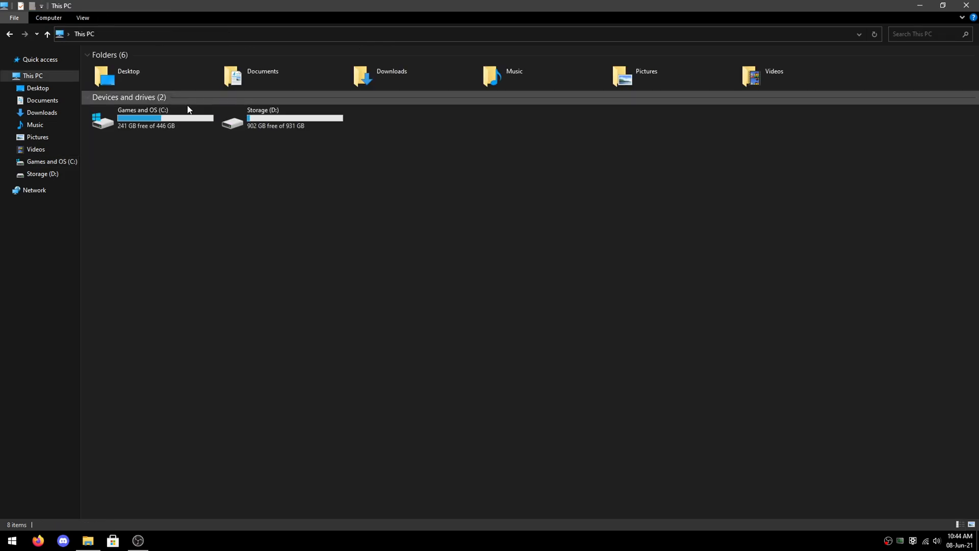
right_click(163, 116)
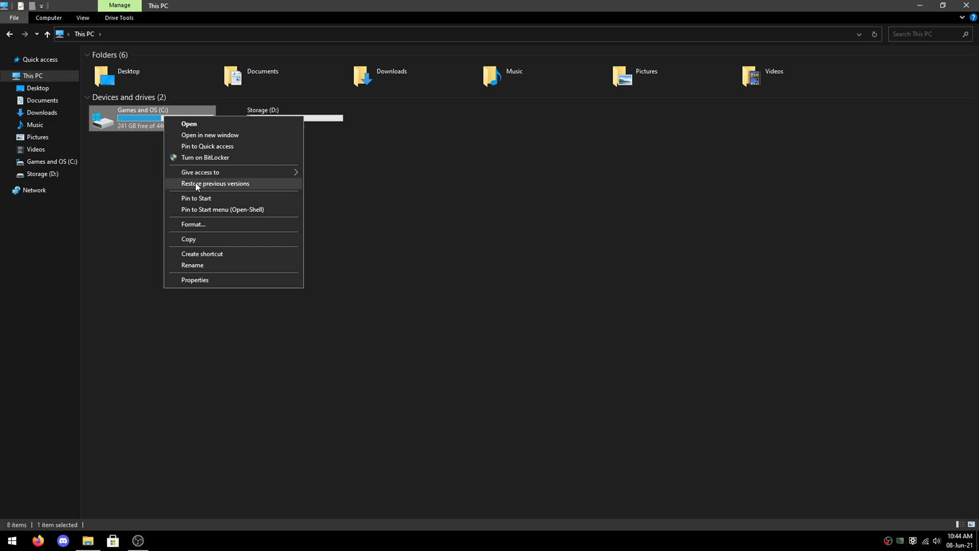
left_click(214, 322)
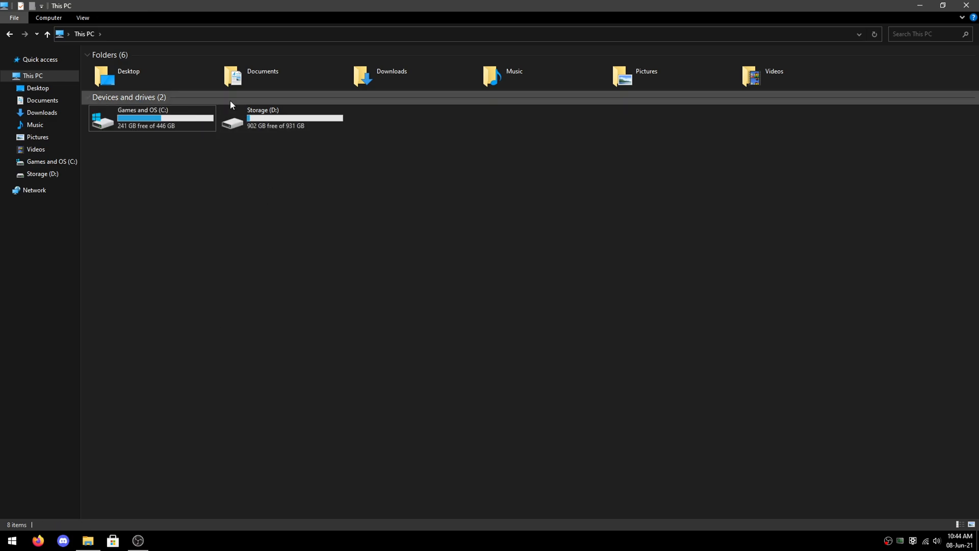
right_click(154, 124)
left_click(194, 291)
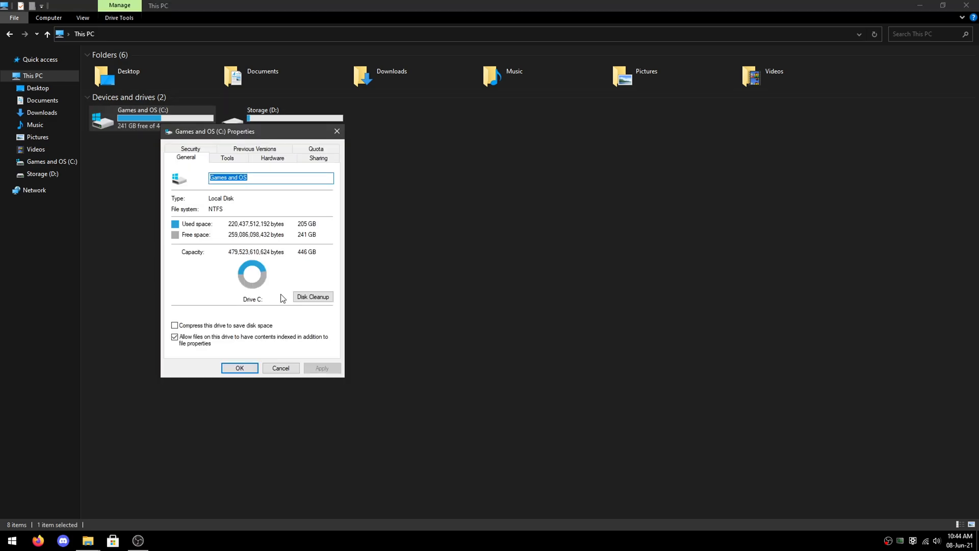
left_click(306, 301)
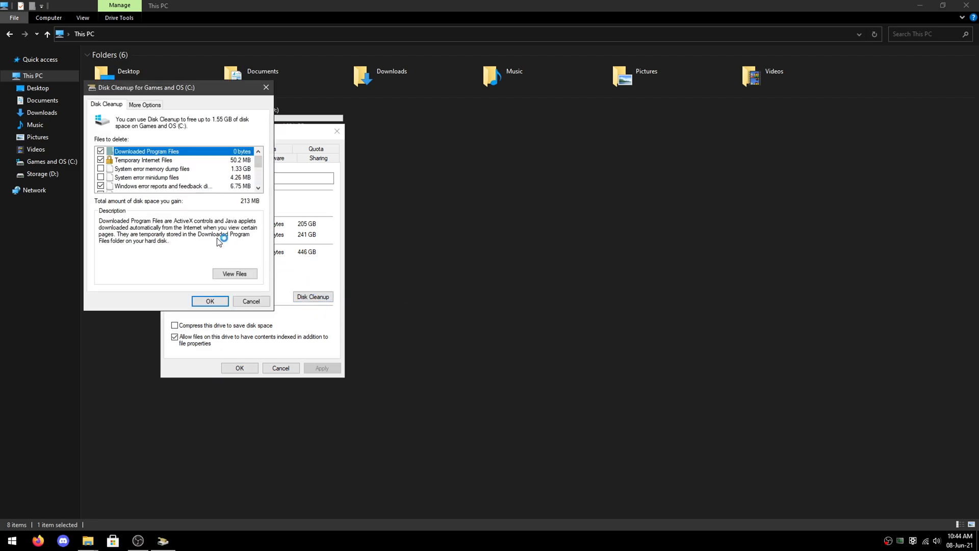
- Include System error memory dump files in the cleanup and permanently delete all the selected file categories
left_click(101, 168)
scroll(113, 171, "down", 3)
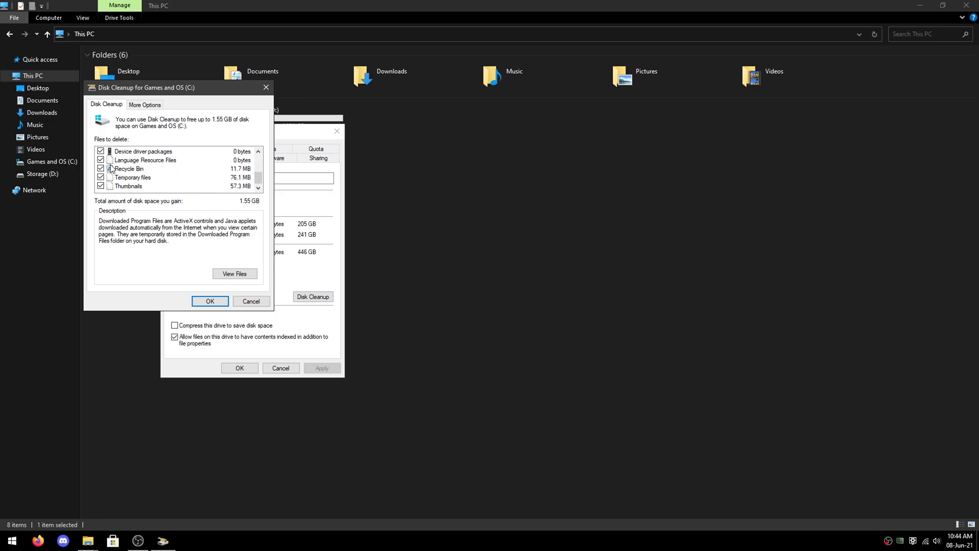
left_click(208, 300)
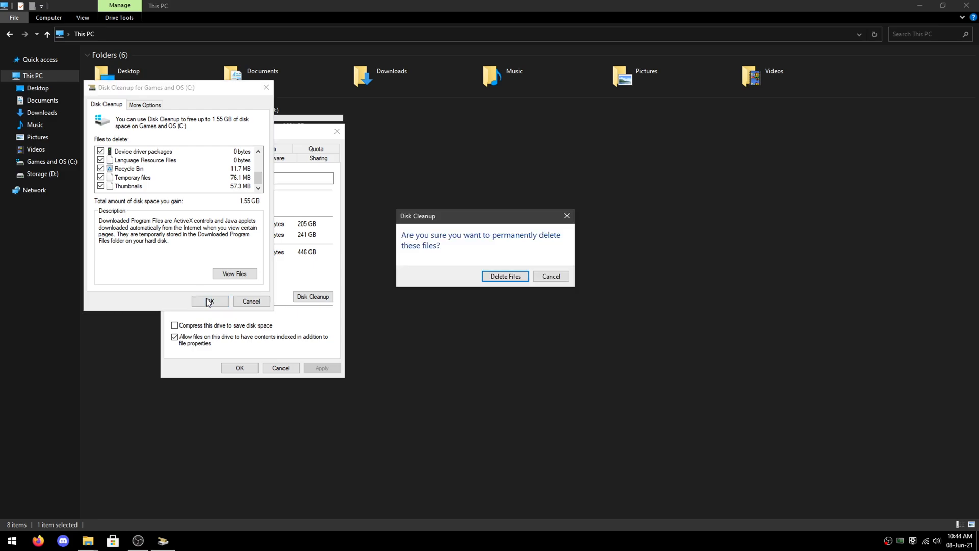
left_click(516, 278)
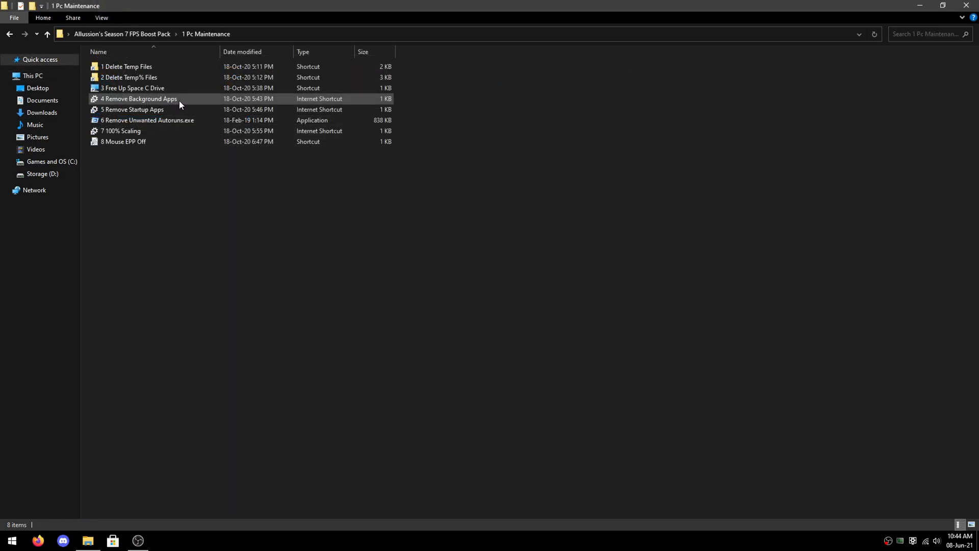
- Open the background apps and startup apps settings through the 4 Remove Background Apps and 5 Remove Startup Apps shortcuts
double_click(174, 100)
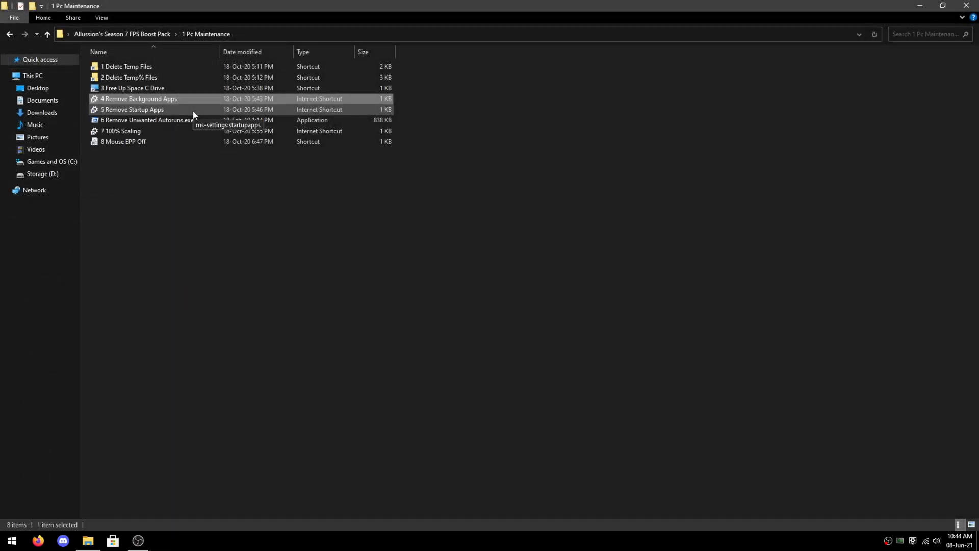
double_click(193, 110)
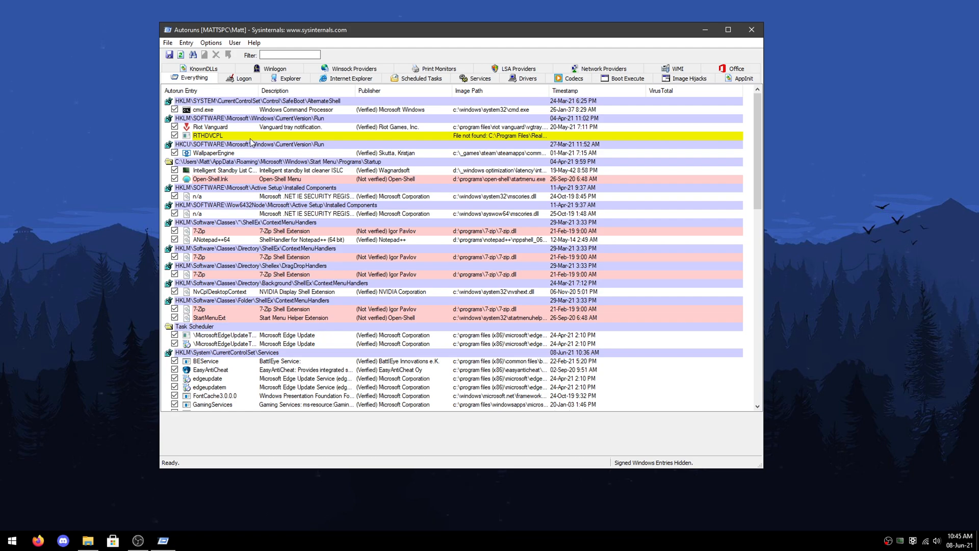
- Delete the RTHDVCPL entry from the logon entries in Autoruns and close the program
left_click(244, 78)
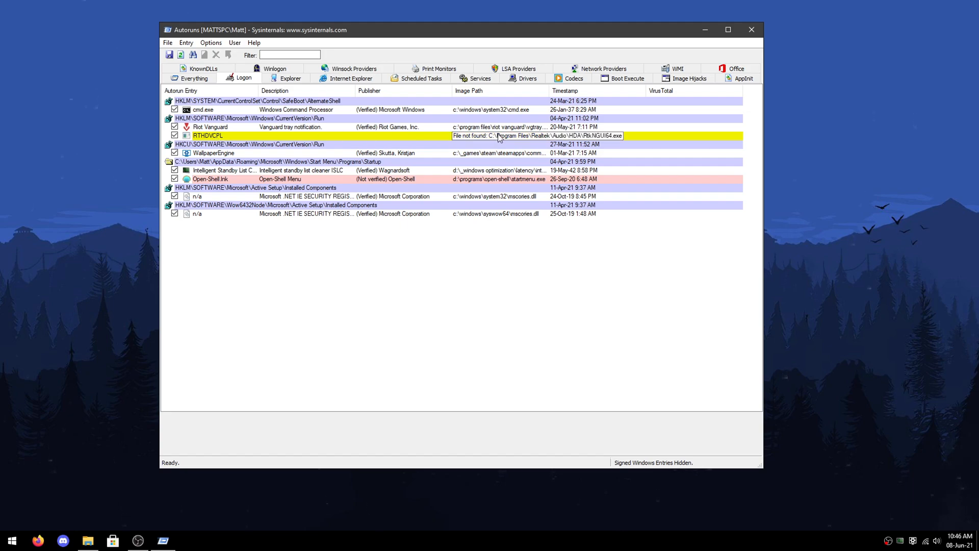
right_click(349, 135)
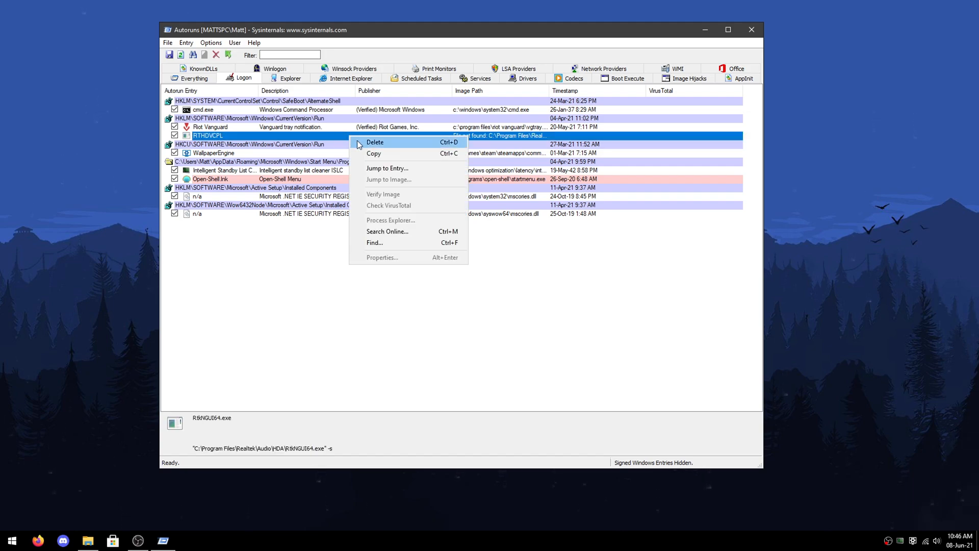
left_click(372, 142)
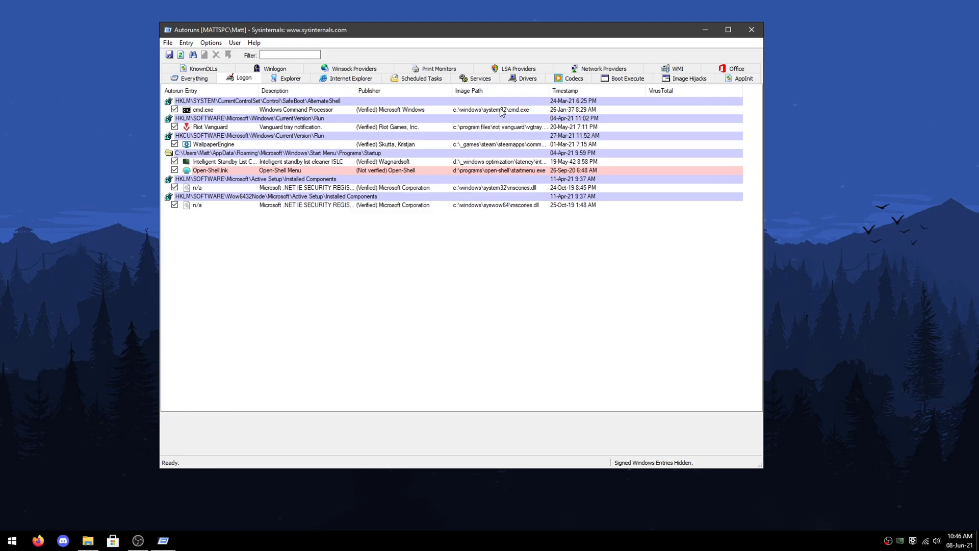
left_click(753, 29)
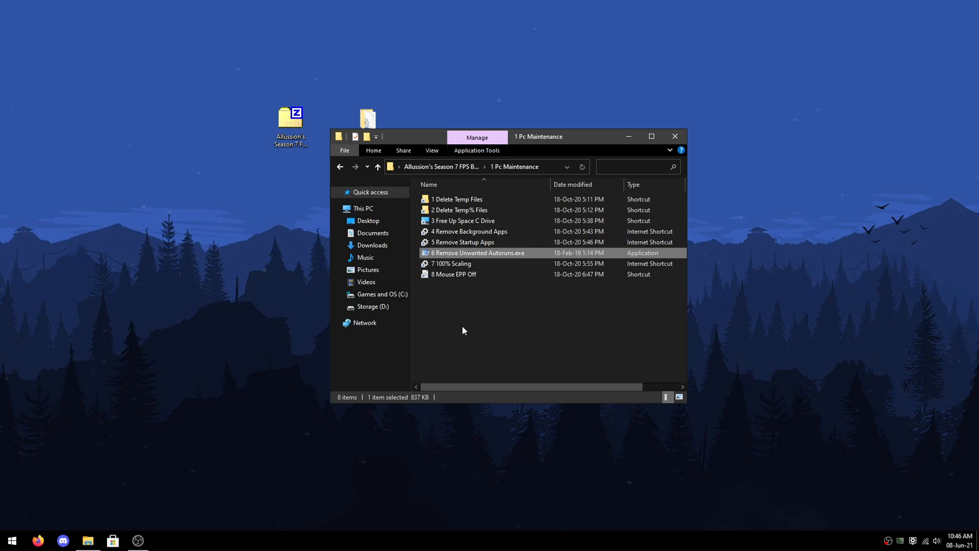
- Use the 7 100% Scaling shortcut to set the display scaling to 100% (Recommended), and close the settings
double_click(462, 265)
scroll(307, 446, "down", 4)
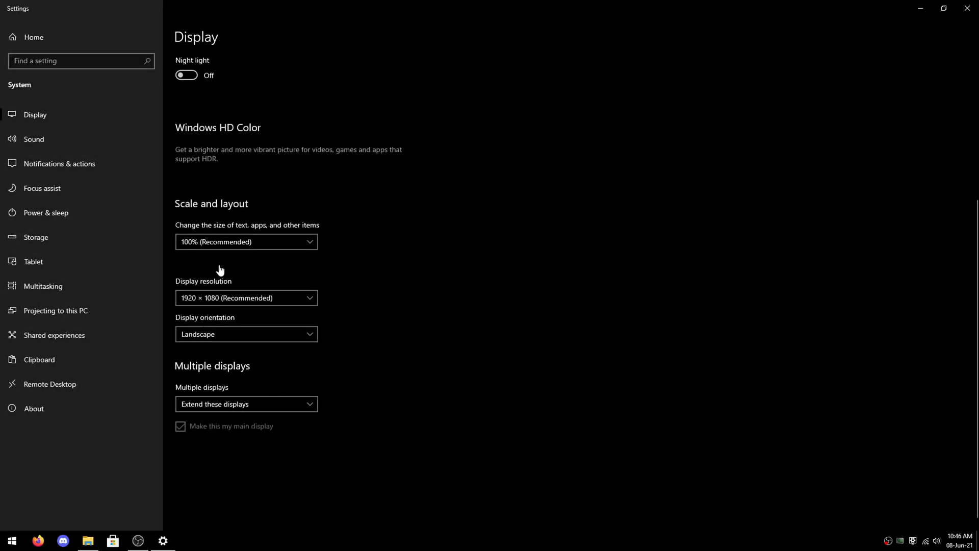
left_click(250, 244)
left_click(250, 243)
left_click(967, 8)
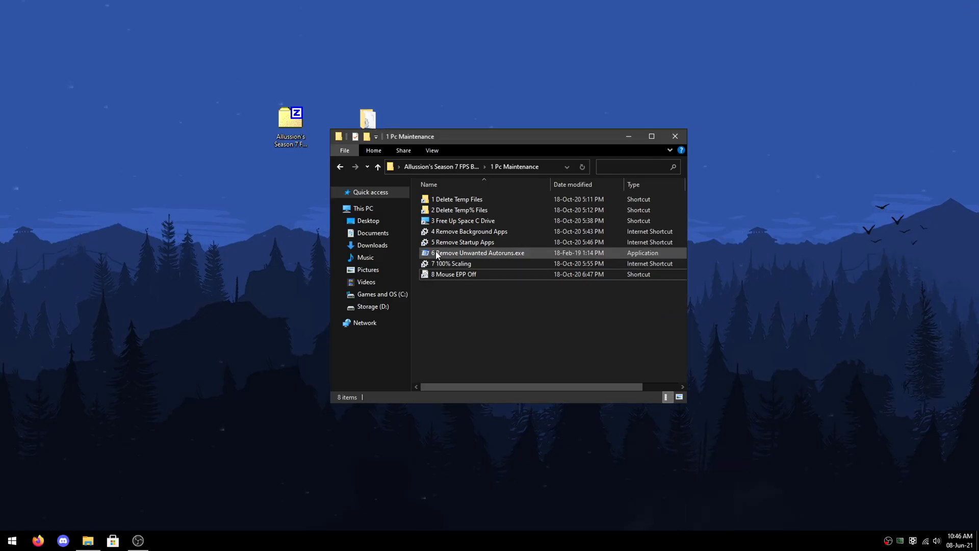
- Make sure mouse EPP is off through the 8 Mouse EPP Off shortcut and return to the boost pack's main folder
double_click(487, 274)
left_click(151, 184)
left_click(291, 328)
left_click(208, 328)
key("BackSpace")
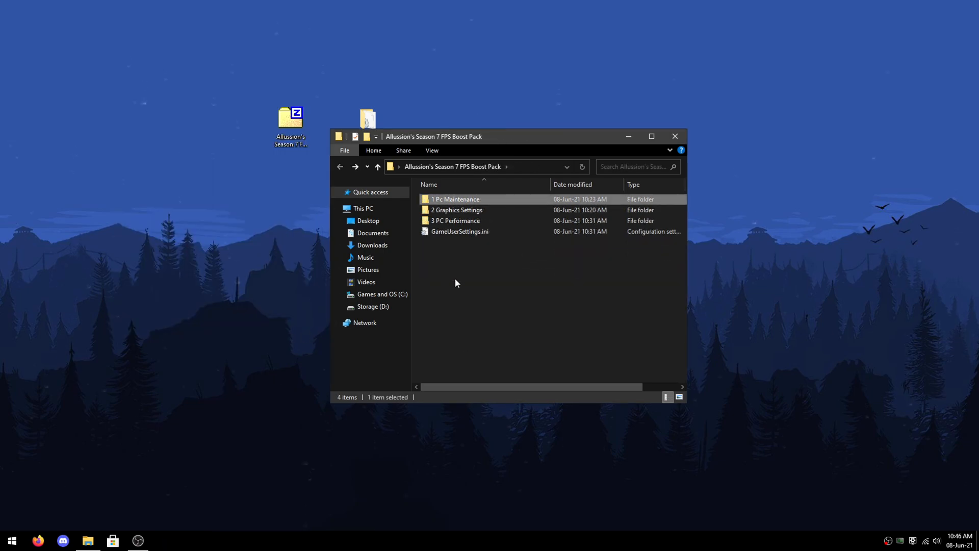
- View the reference images 1 Nvidia Settings.jpg and 4 AMD Settings.jpg in the 2 Graphics Settings folder
double_click(471, 211)
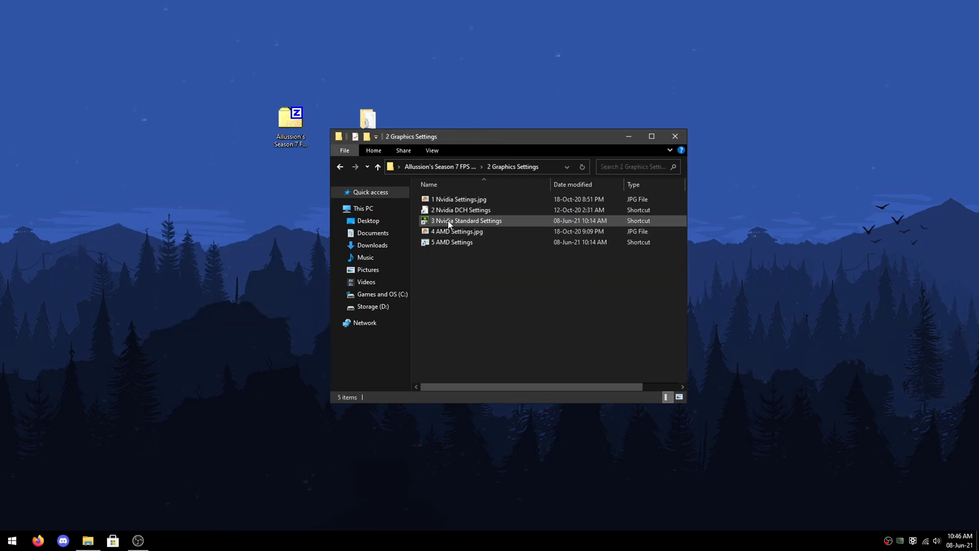
double_click(473, 197)
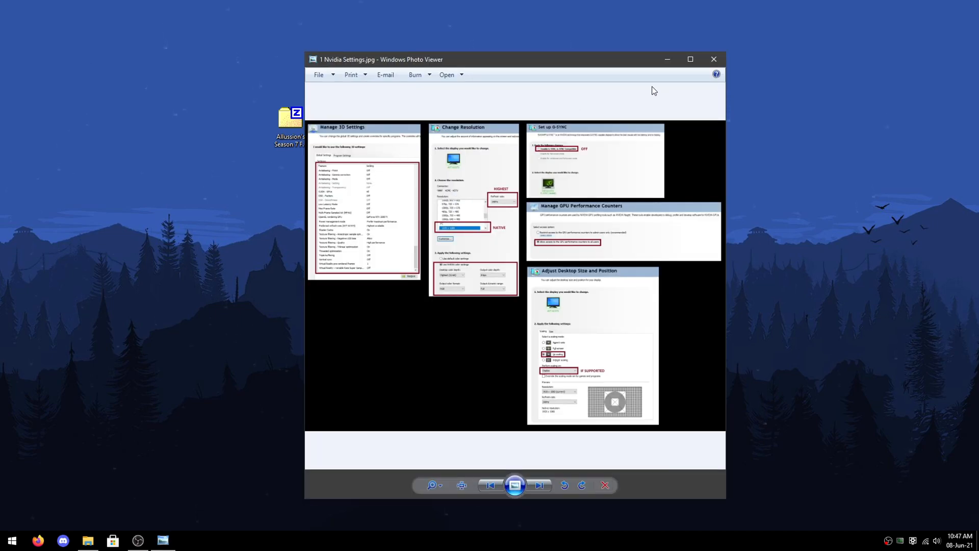
left_click(714, 59)
double_click(479, 230)
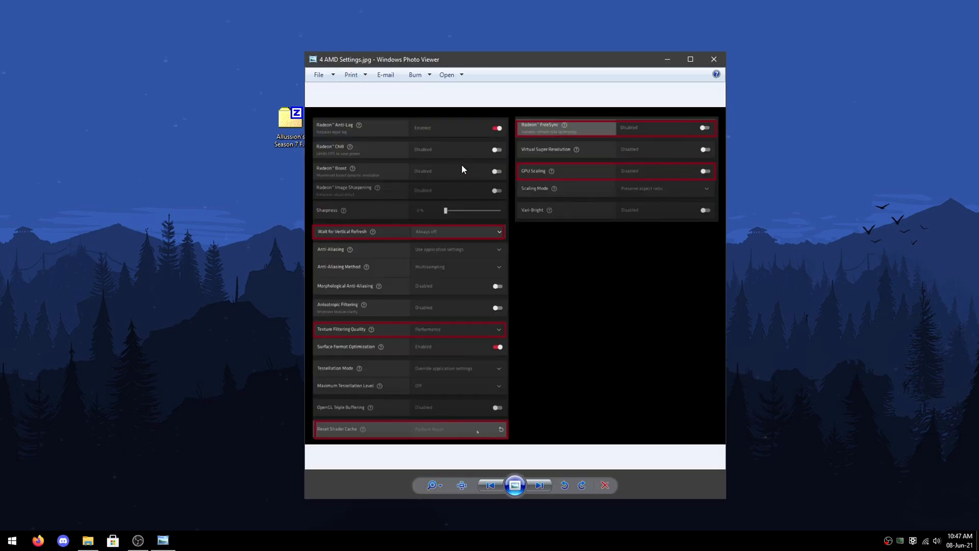
left_click(714, 59)
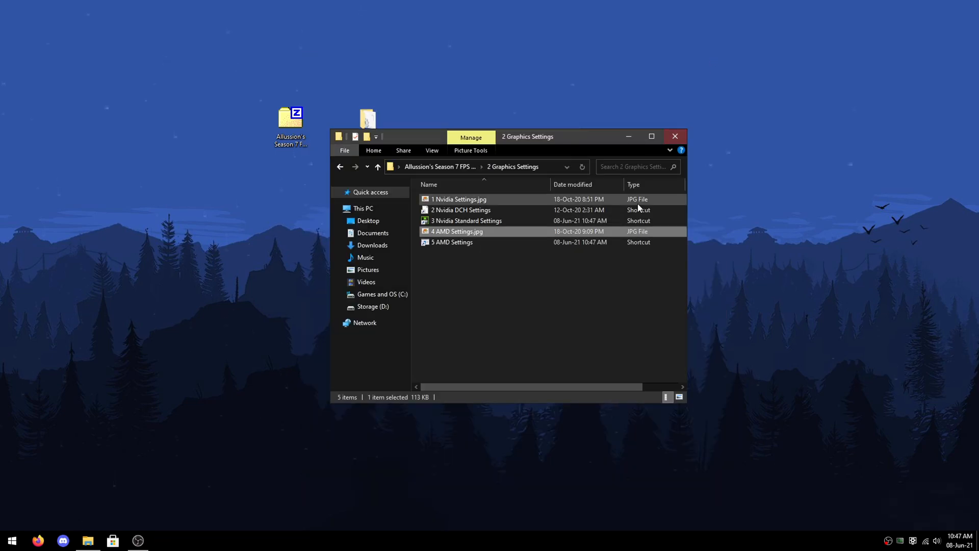
- Open the NVIDIA Control Panel with the 3 Nvidia Standard Settings shortcut and examine the global and Fortnite-specific 3D settings
left_click(475, 265)
double_click(477, 225)
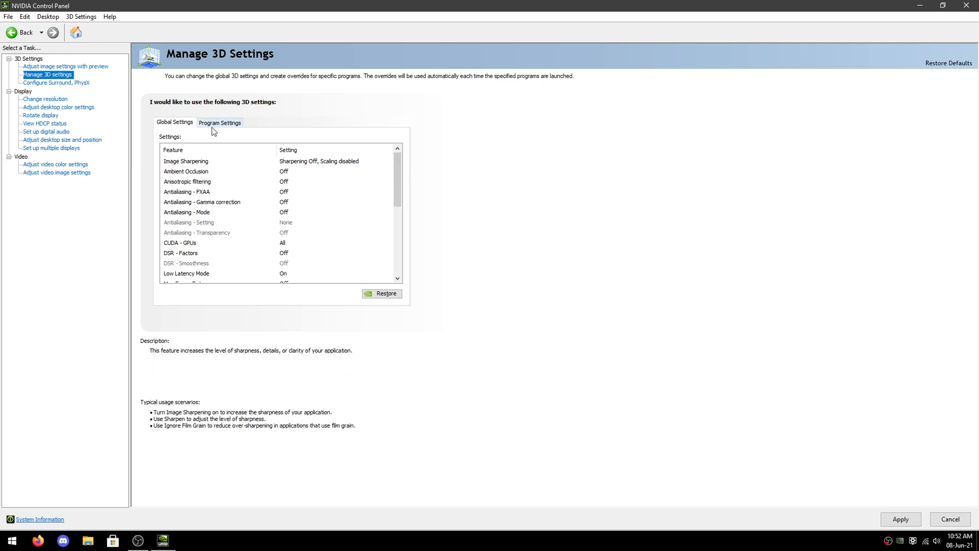
left_click_drag(398, 172, 404, 239)
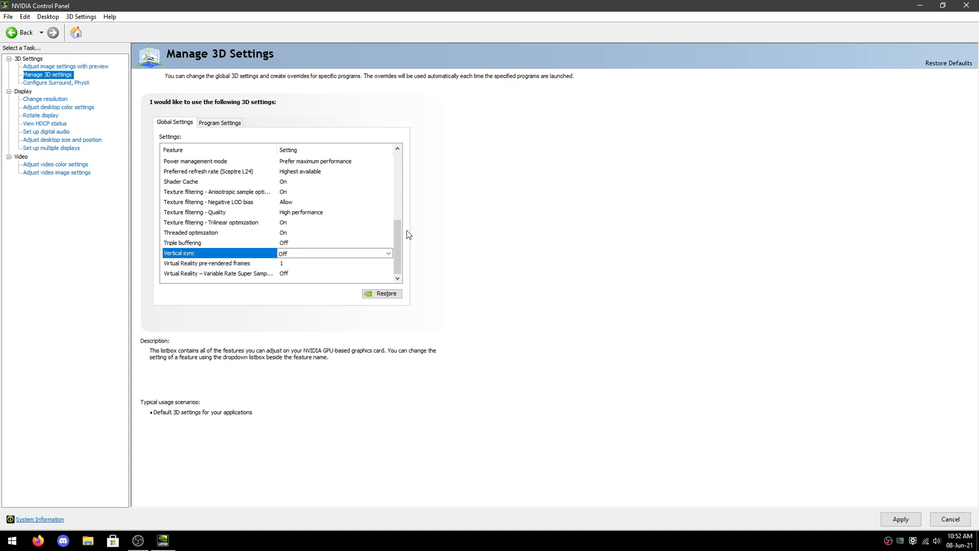
scroll(225, 183, "up", 2)
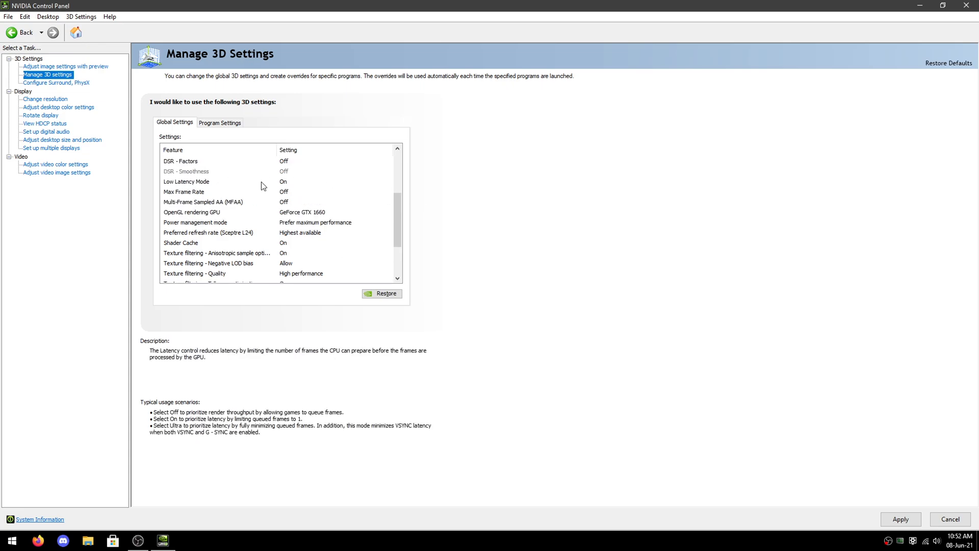
left_click(220, 125)
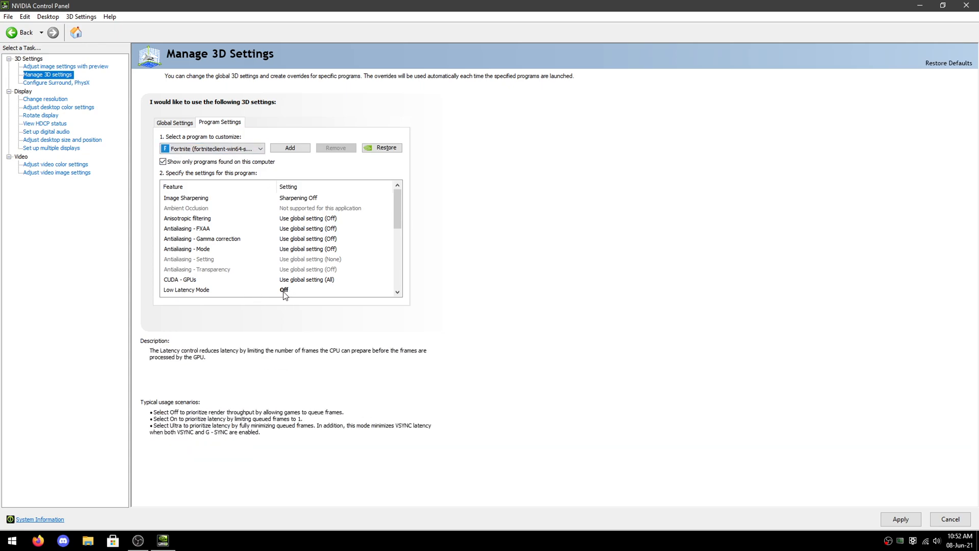
left_click(189, 123)
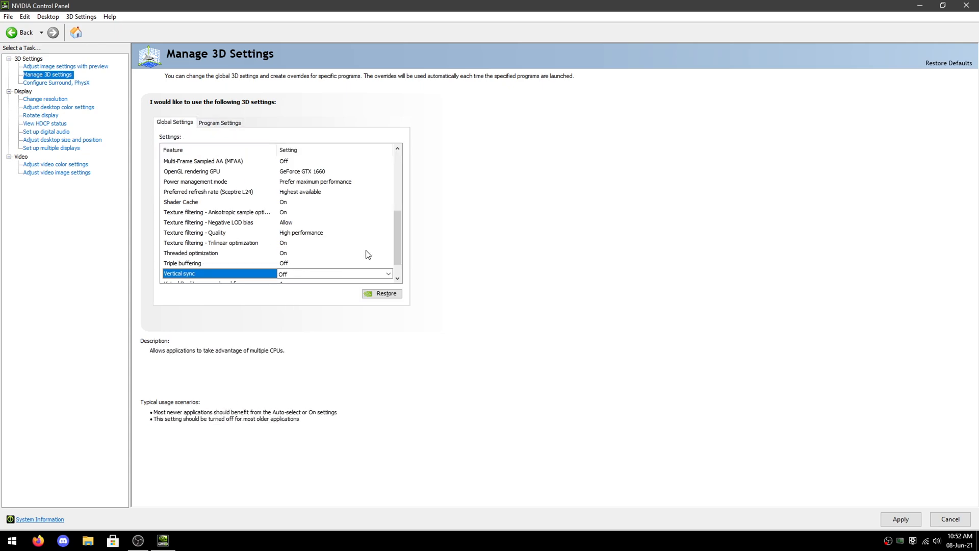
left_click_drag(396, 237, 398, 176)
left_click(73, 75)
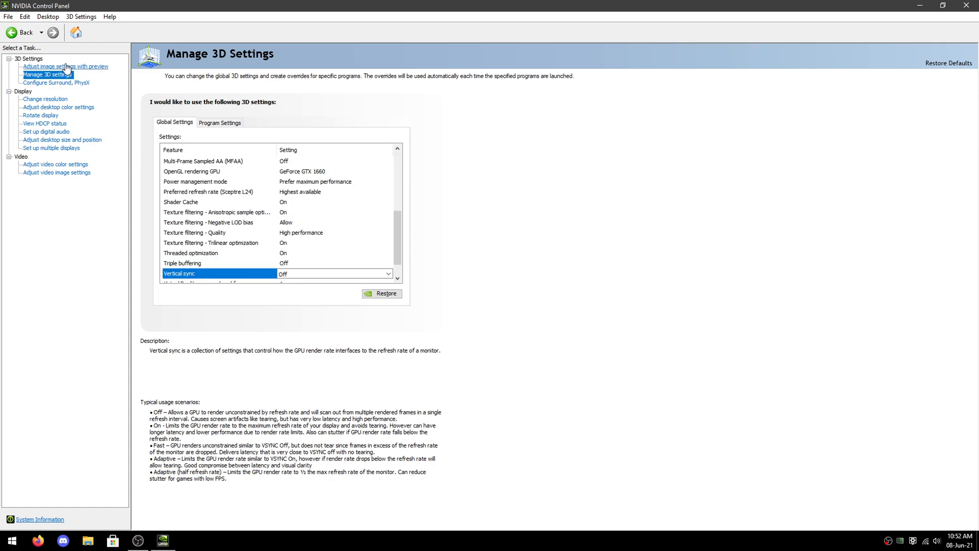
- Set the image settings with preview to use my preference emphasizing Quality, and apply the change
left_click(67, 67)
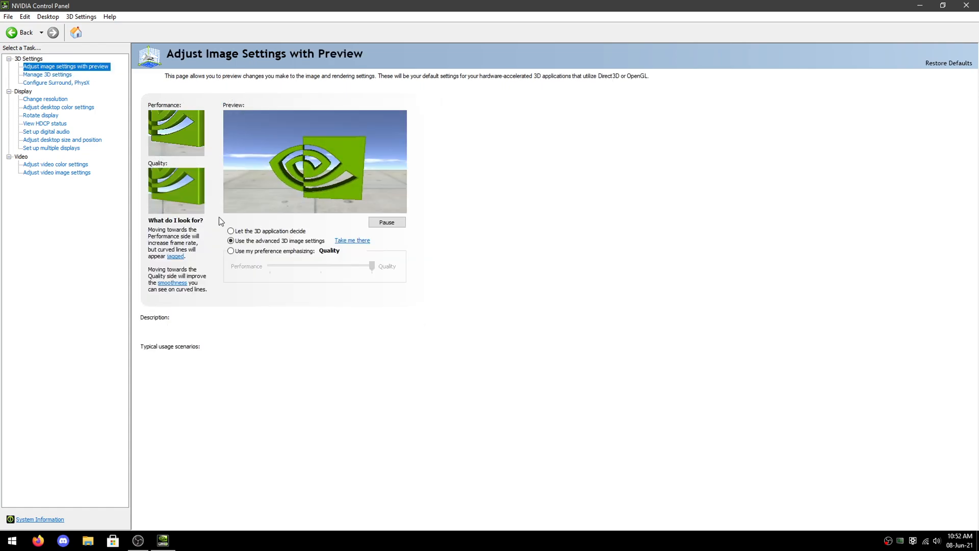
left_click(236, 251)
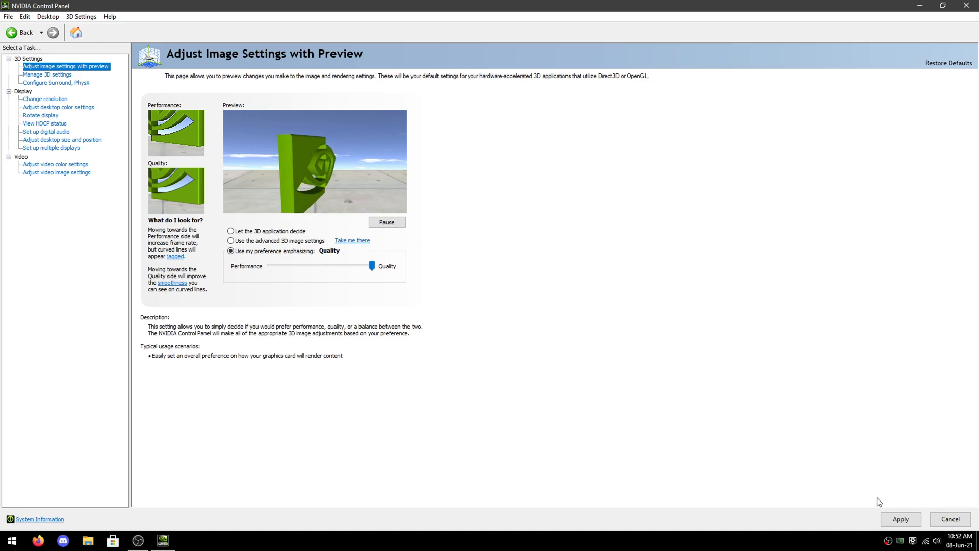
left_click(896, 519)
- Check the resolution, refresh rate and NVIDIA color settings of the Sceptre L24 display
left_click(45, 99)
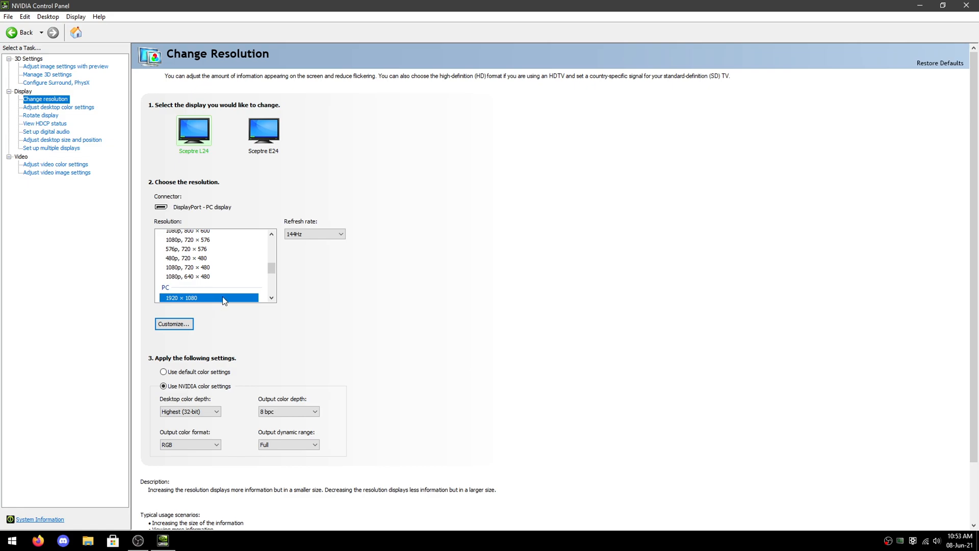
left_click(301, 231)
left_click(302, 232)
scroll(363, 337, "down", 1)
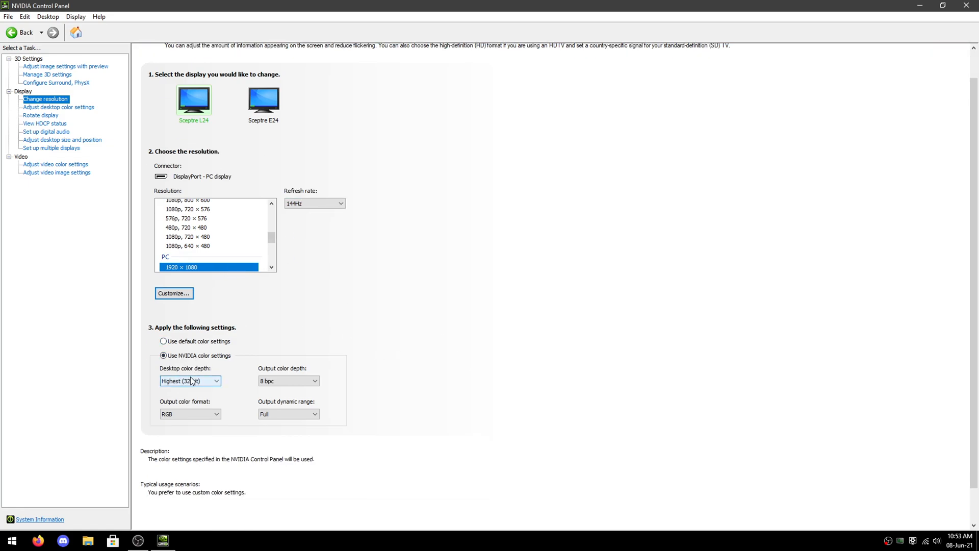
- Apply the NVIDIA settings for the Sceptre L24's desktop color, and check the desktop scaling mode before closing the control panel
left_click(57, 107)
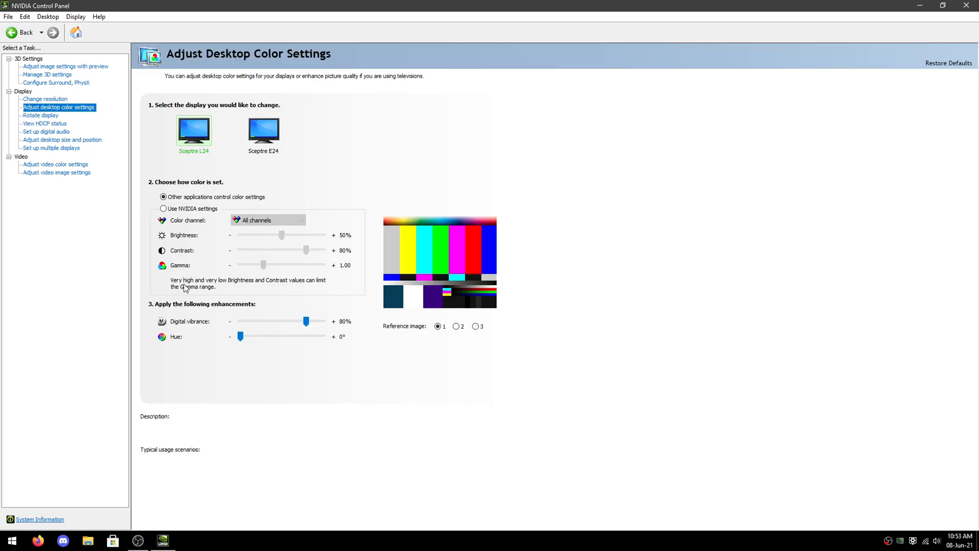
left_click(172, 209)
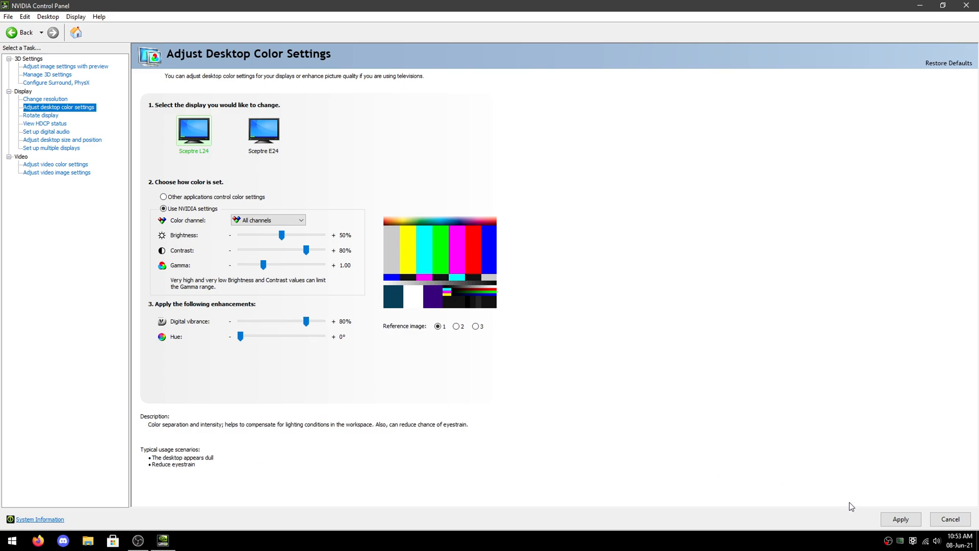
left_click(901, 518)
left_click(62, 139)
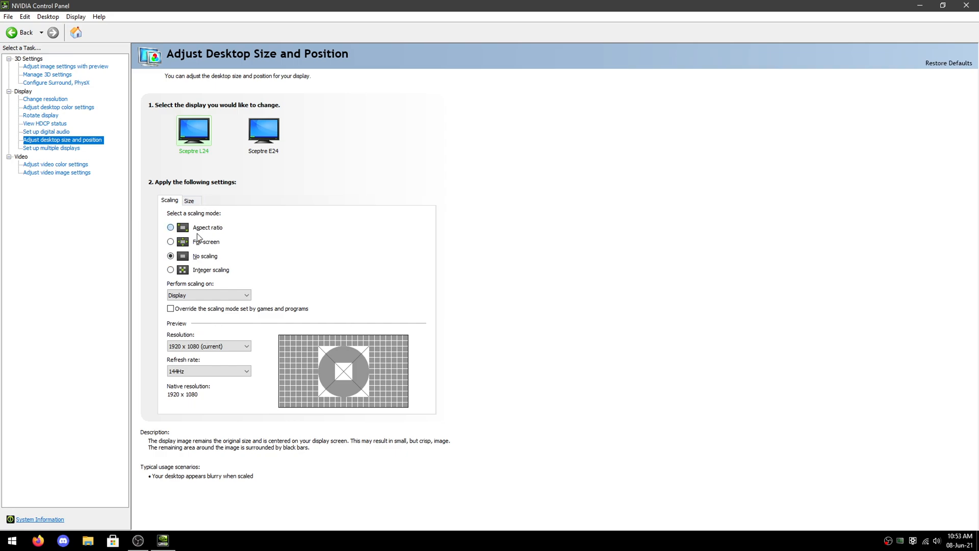
left_click(966, 5)
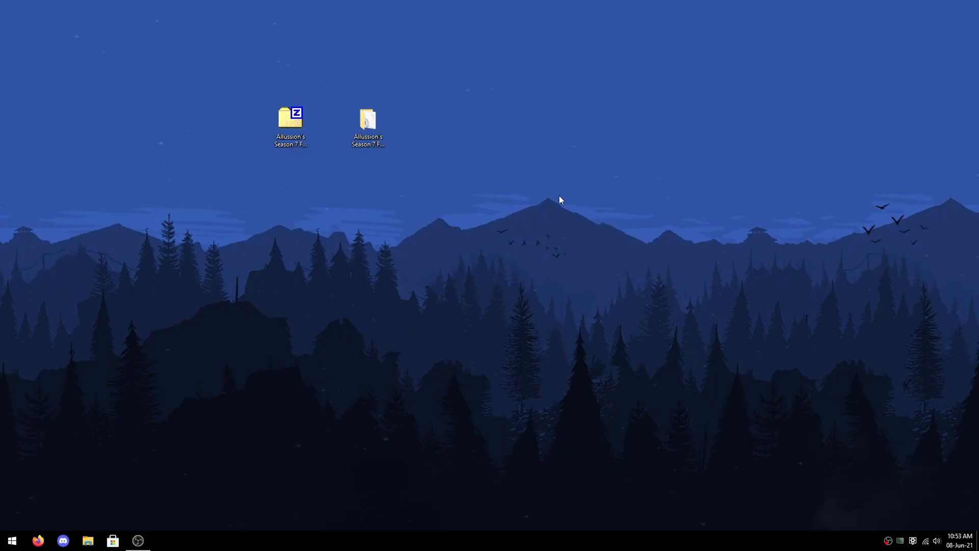
- Run _Rebuild Performance Counters.cmd as administrator from the _Intelligent Standby List Cleaner folder in 3 PC Performance
double_click(366, 123)
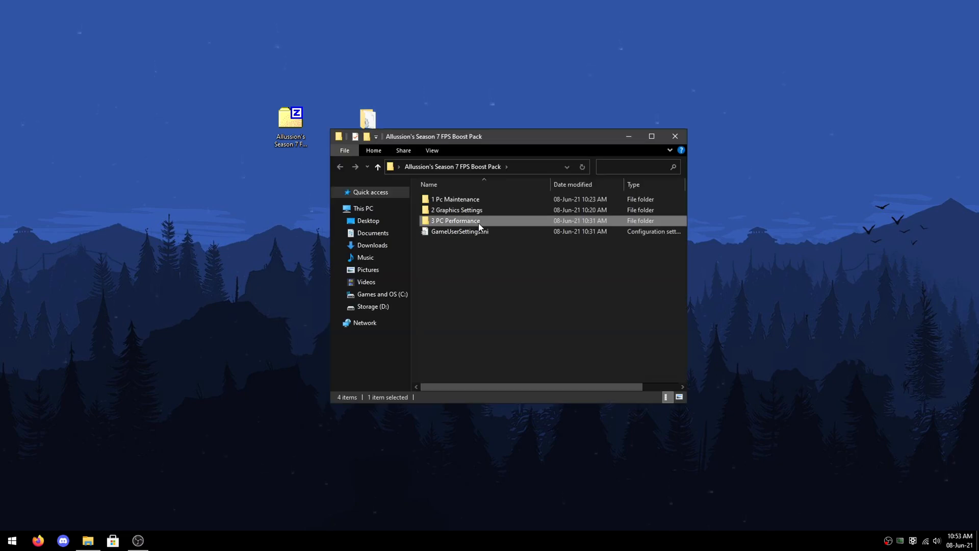
double_click(480, 221)
double_click(489, 200)
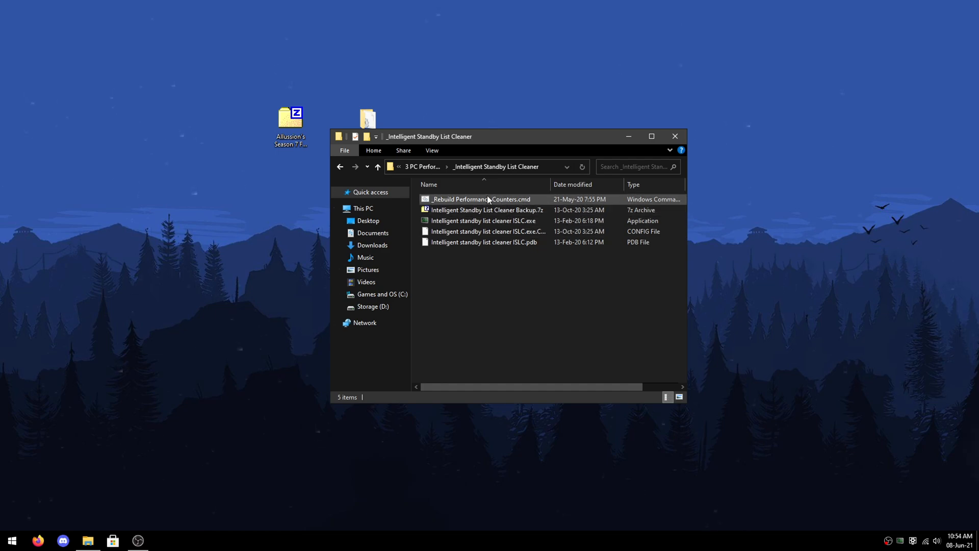
right_click(466, 199)
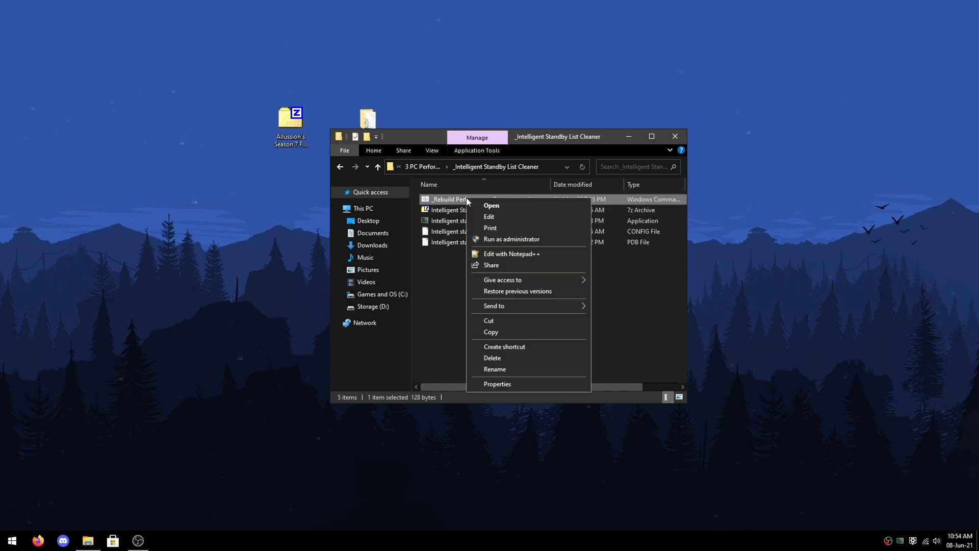
left_click(492, 239)
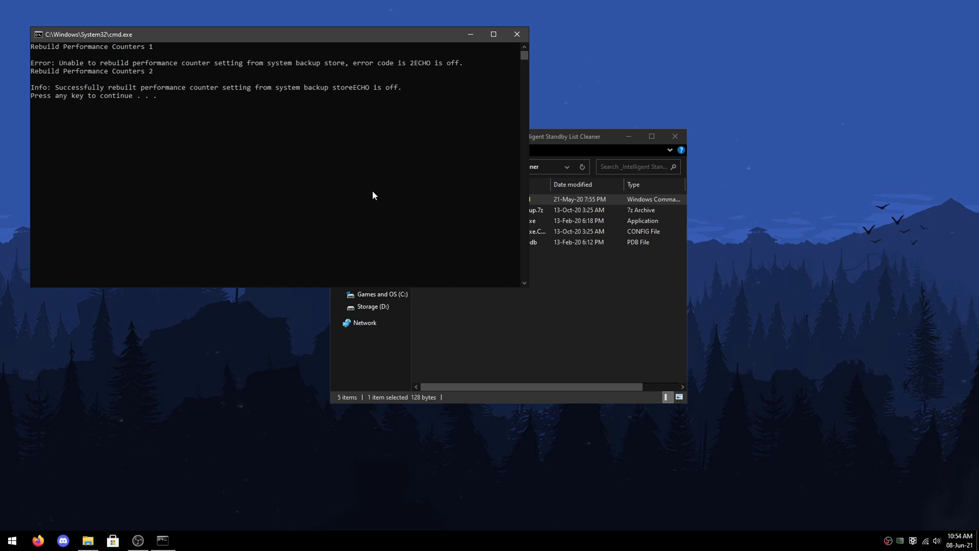
key("Return")
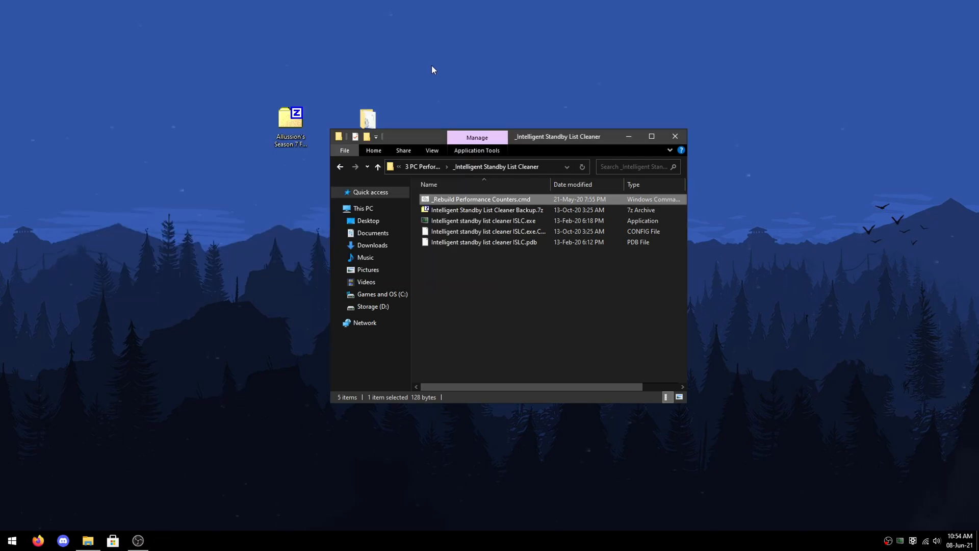
- Open the Intelligent standby list cleaner (ISLC) and place its window in the middle of the desktop
double_click(506, 222)
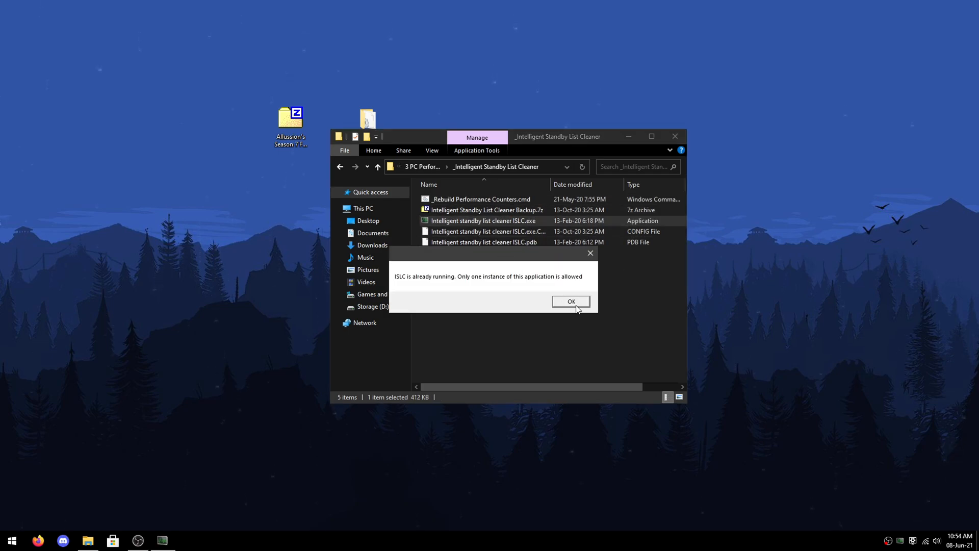
left_click(579, 301)
left_click(888, 540)
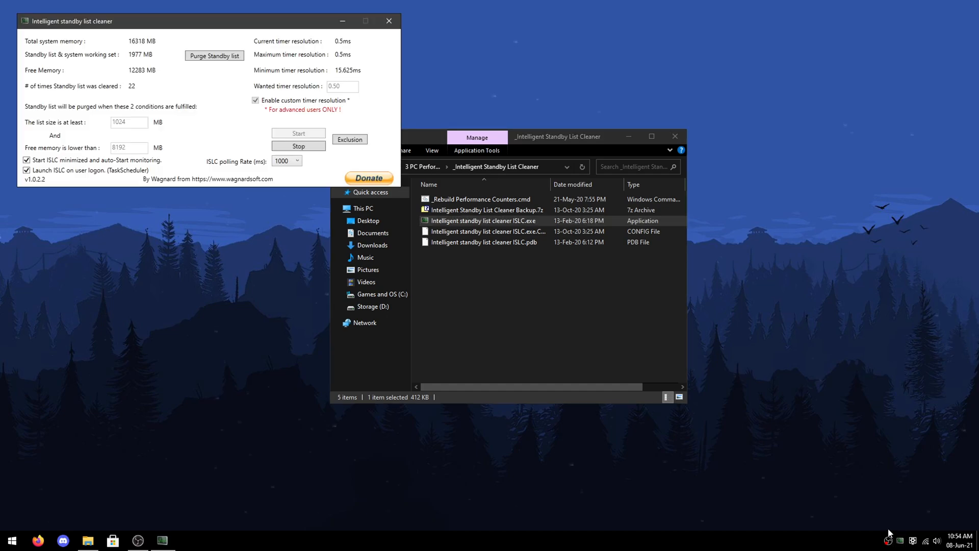
left_click_drag(280, 24, 619, 126)
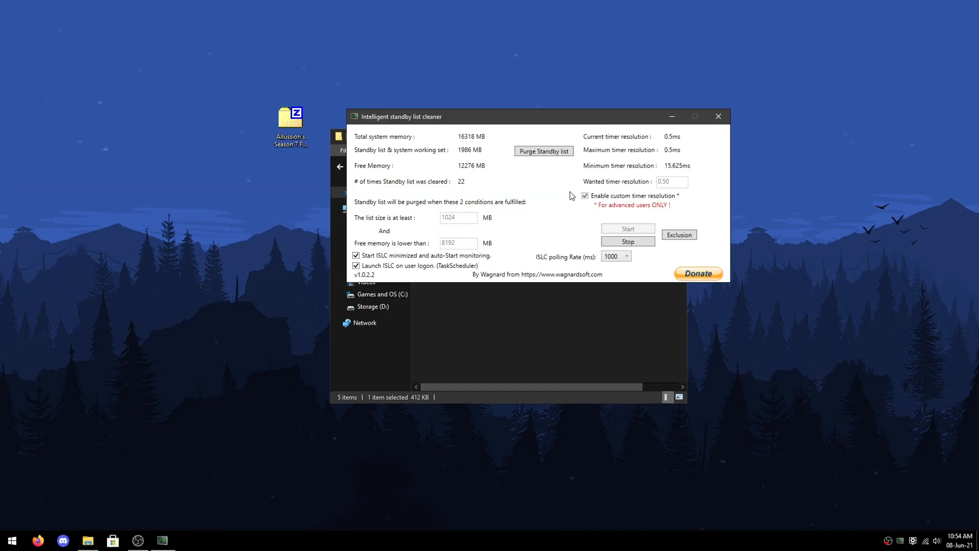
- Restart ISLC monitoring with a list size of 1024 MB and a free memory limit of 8192 MB, and minimize it
left_click(638, 243)
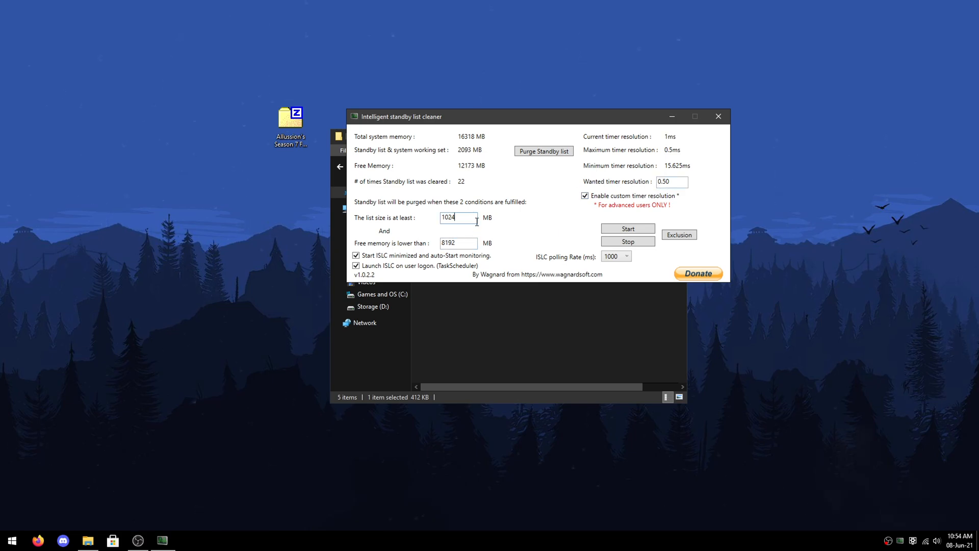
left_click(467, 244)
left_click(647, 233)
left_click(672, 117)
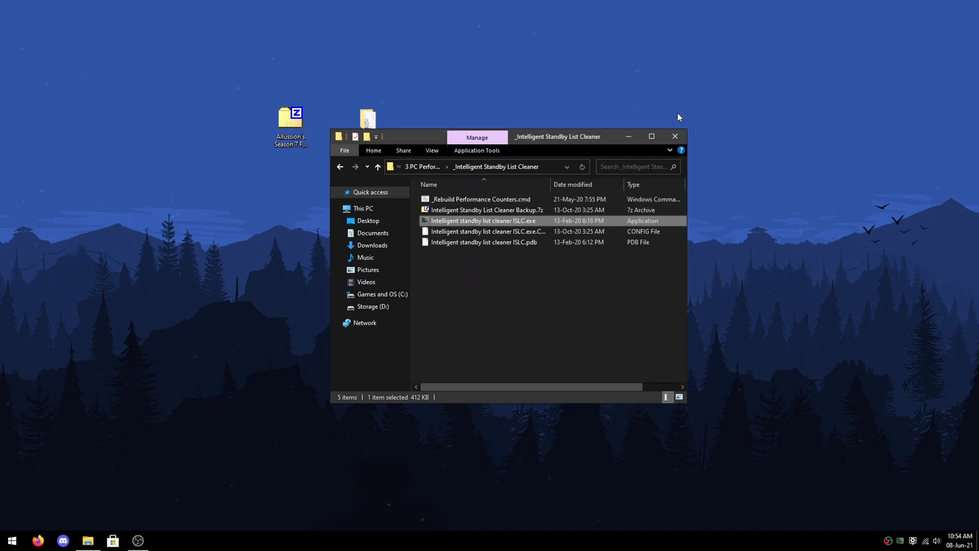
- Inspect the _Power Plan folder, run 5 Install Power Plan.cmd from 3 PC Performance, and check the Bitsum Highest Performance plan in Power Options
left_click(536, 285)
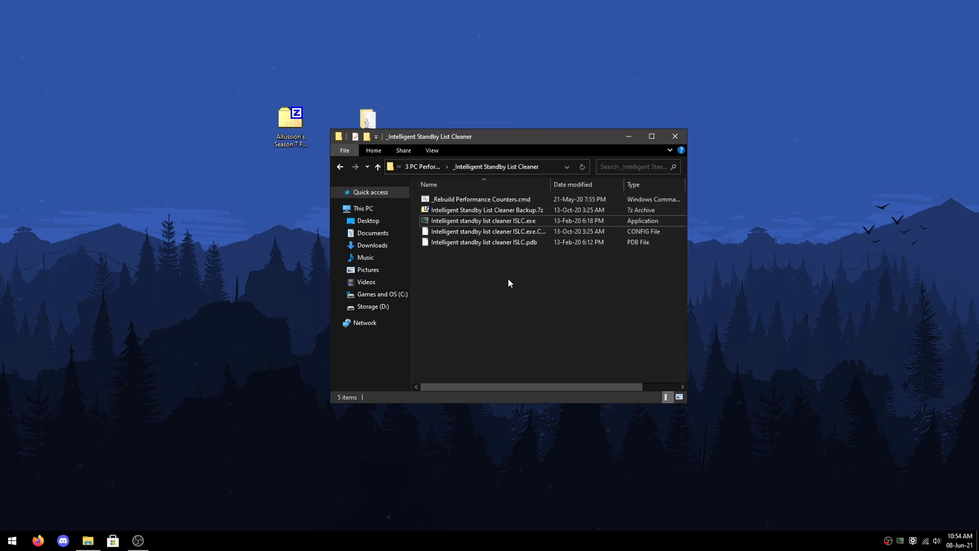
key("BackSpace")
double_click(488, 209)
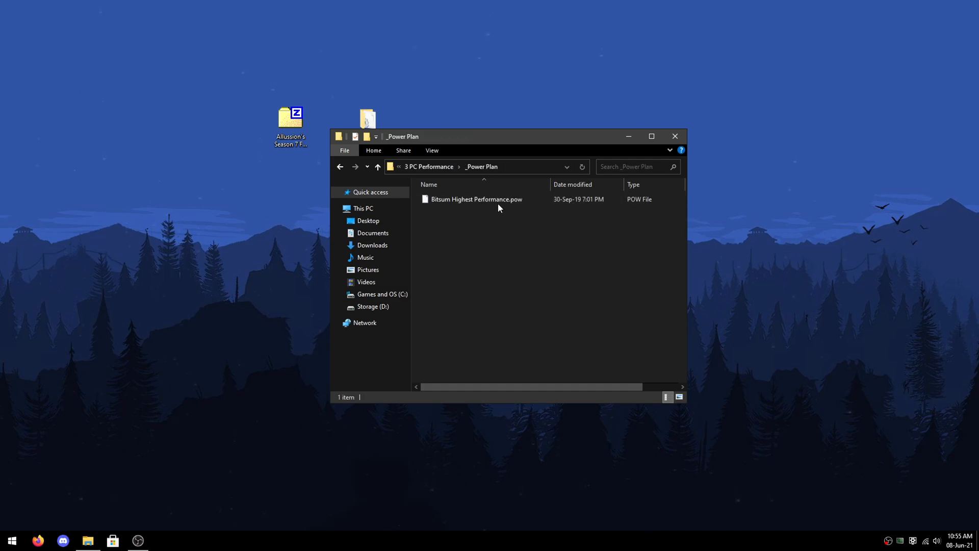
key("BackSpace")
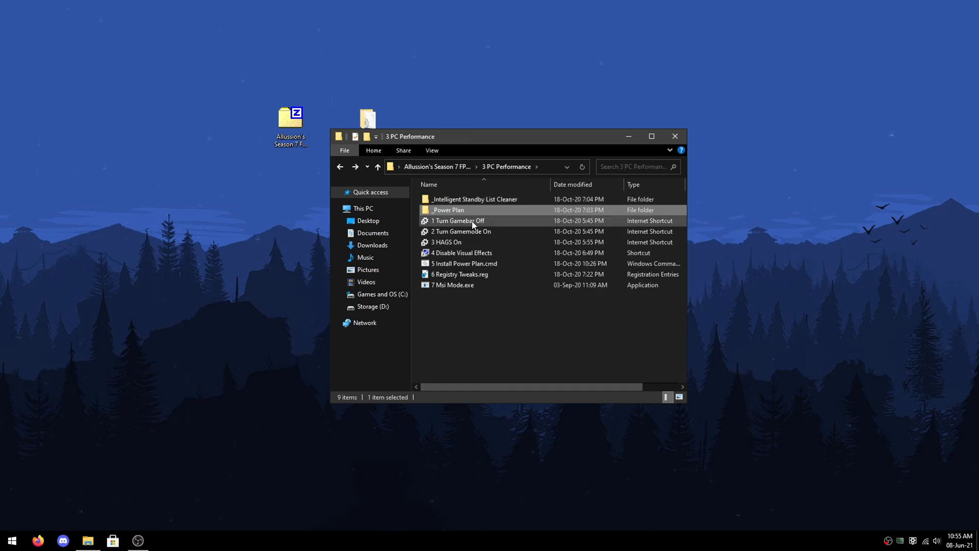
double_click(479, 264)
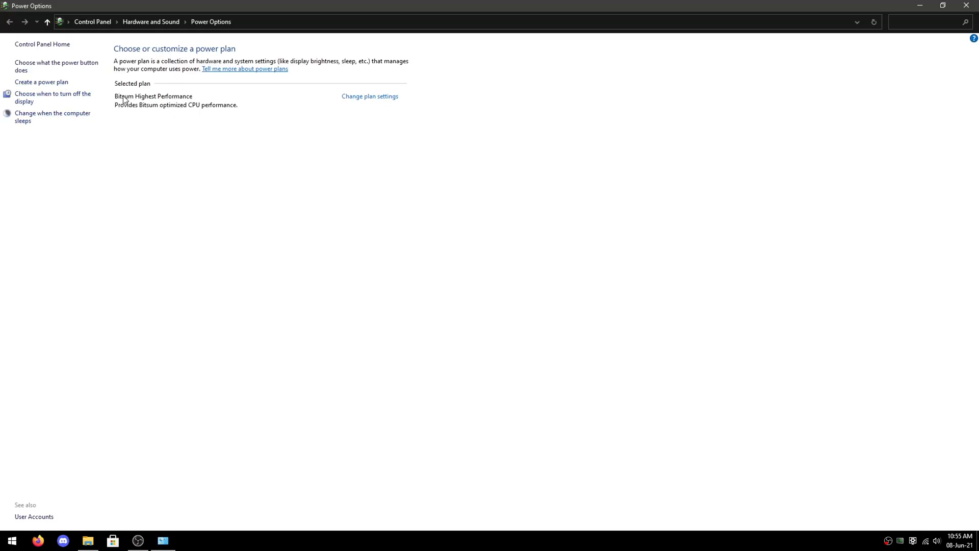
left_click(370, 97)
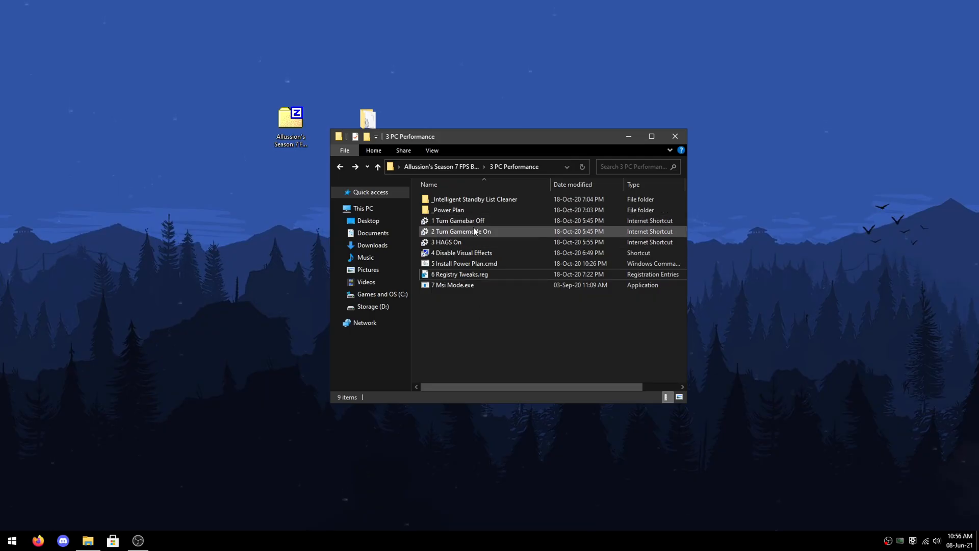
- Check the Xbox Game Bar and Game Mode settings through the 1 Turn Gamebar Off and 2 Turn Gamemode On shortcuts, closing Settings each time
left_click(482, 225)
double_click(482, 225)
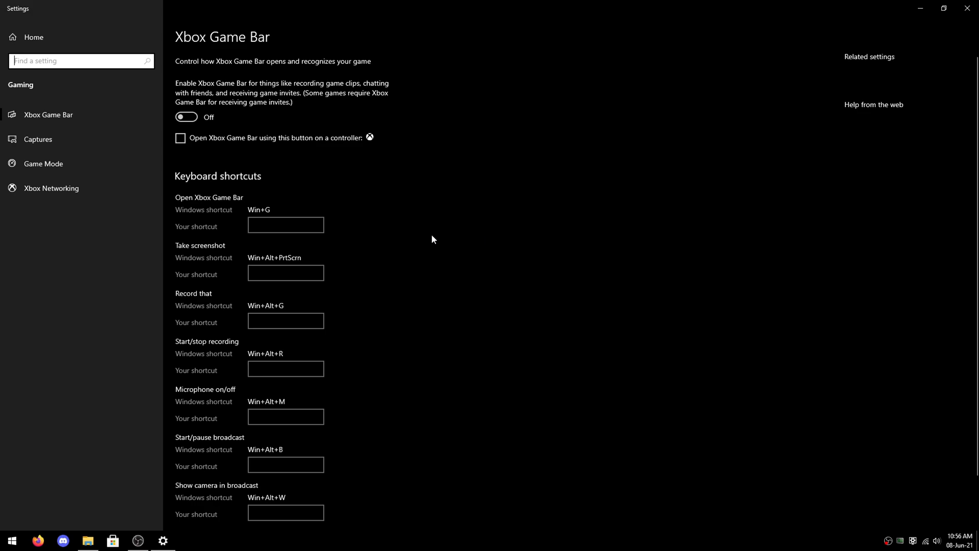
scroll(264, 139, "down", 1)
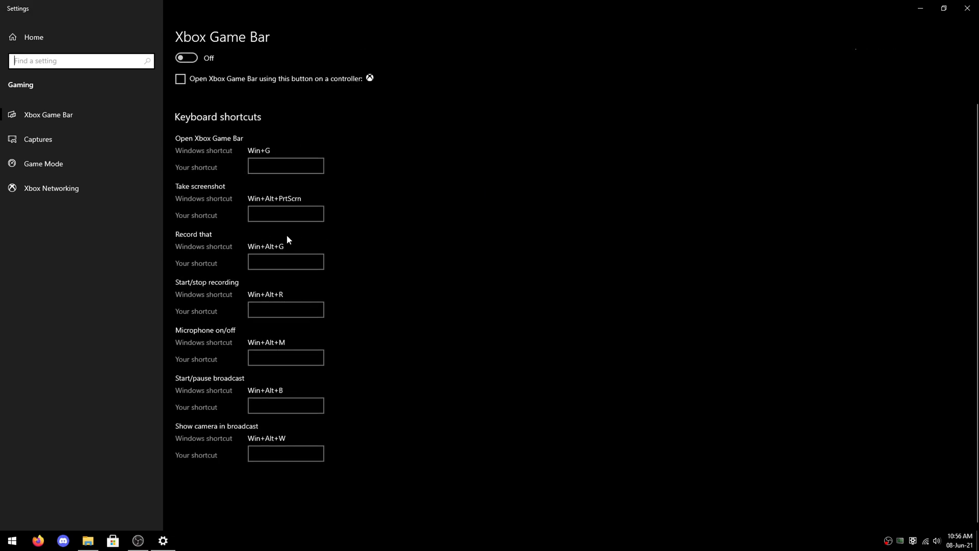
left_click(967, 8)
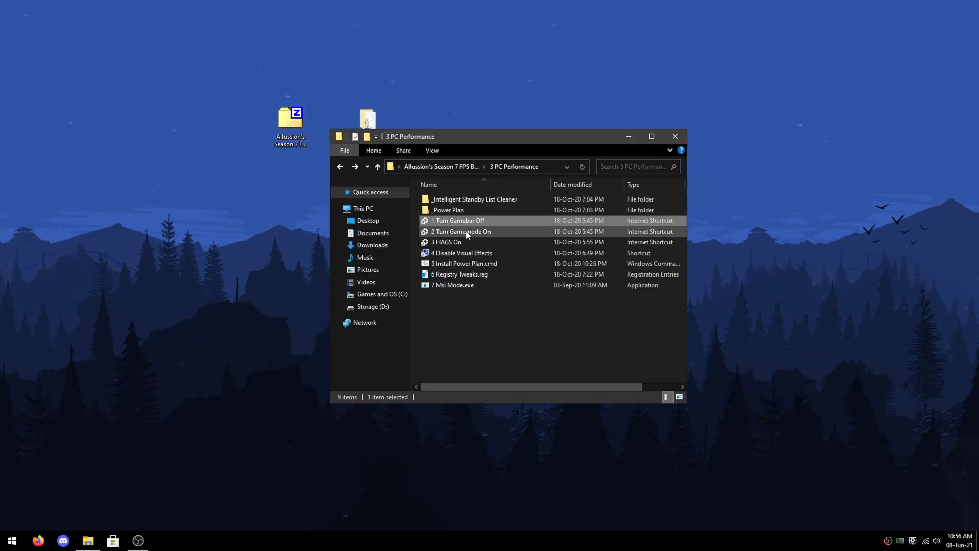
double_click(467, 231)
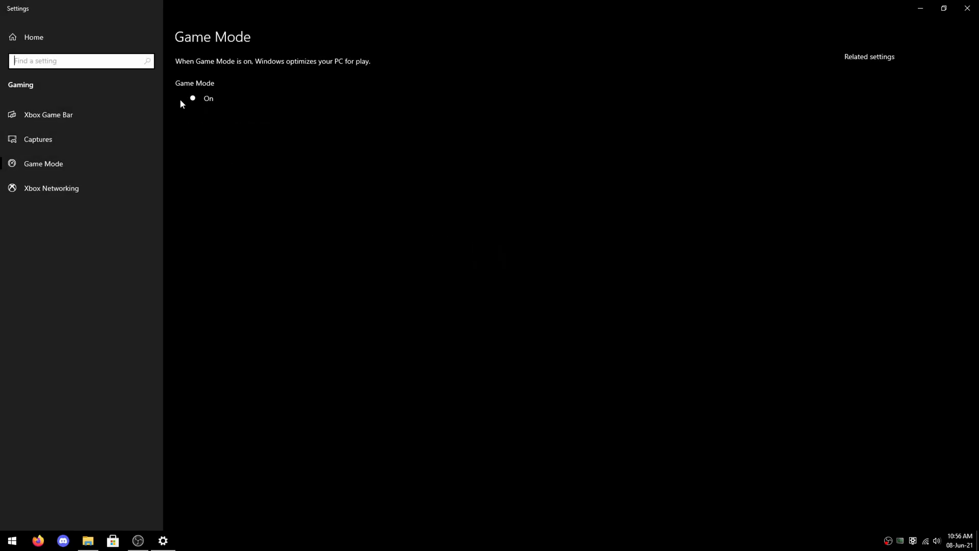
left_click(967, 8)
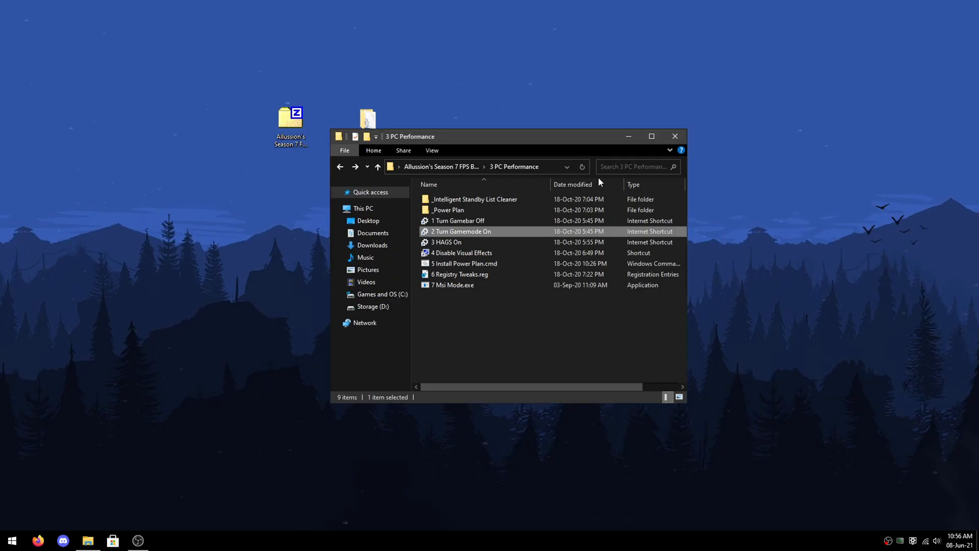
- Review hardware-accelerated GPU scheduling through 3 HAGS On, and check the visual effects list through 4 Disable Visual Effects
double_click(460, 243)
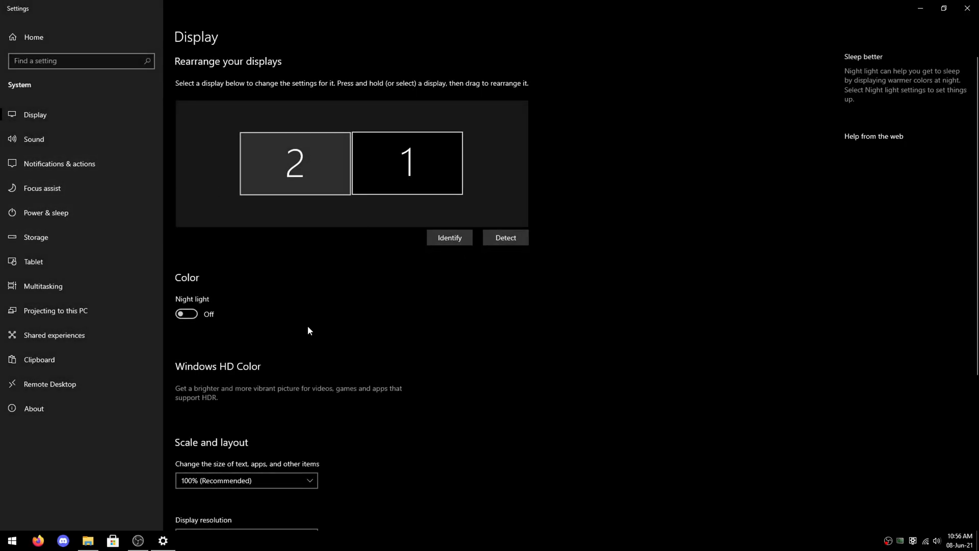
scroll(307, 329, "down", 5)
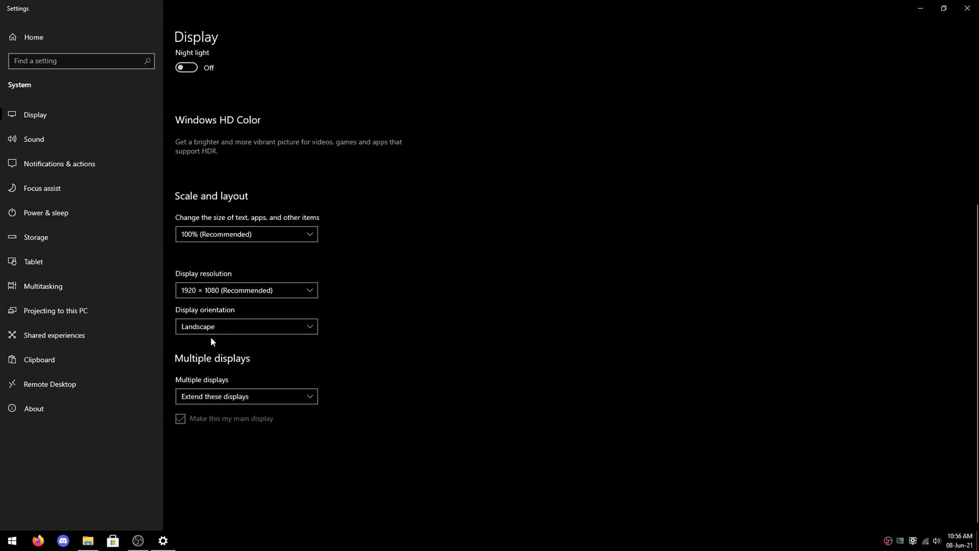
left_click(199, 489)
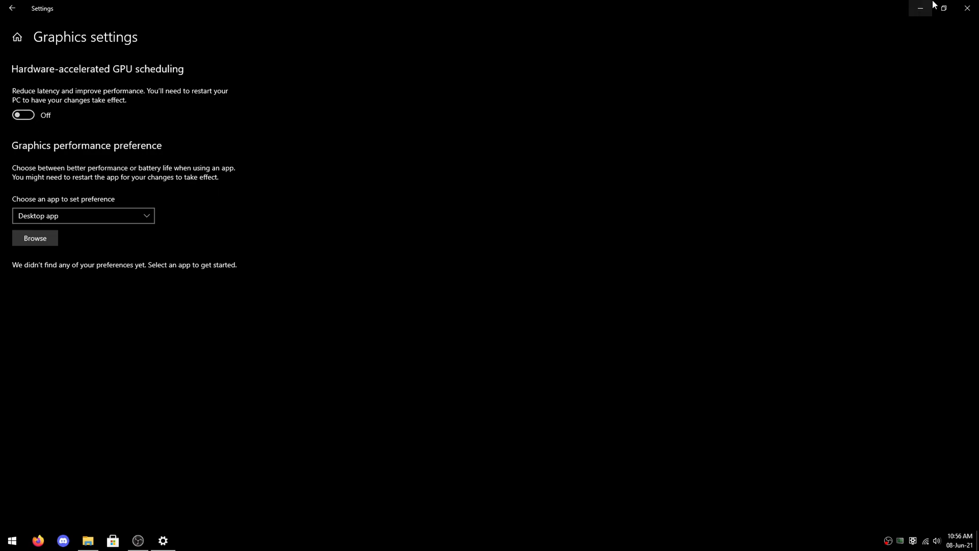
left_click(968, 8)
double_click(537, 252)
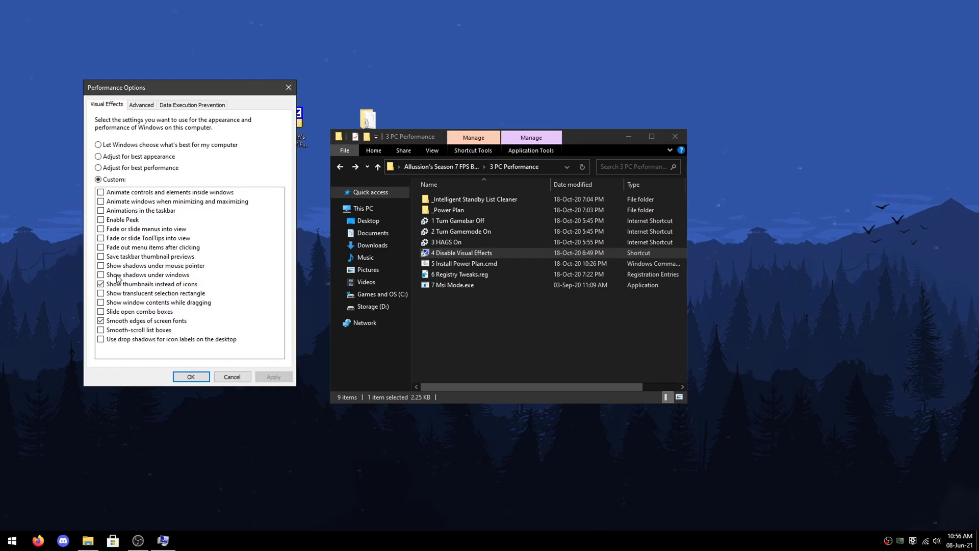
left_click(202, 377)
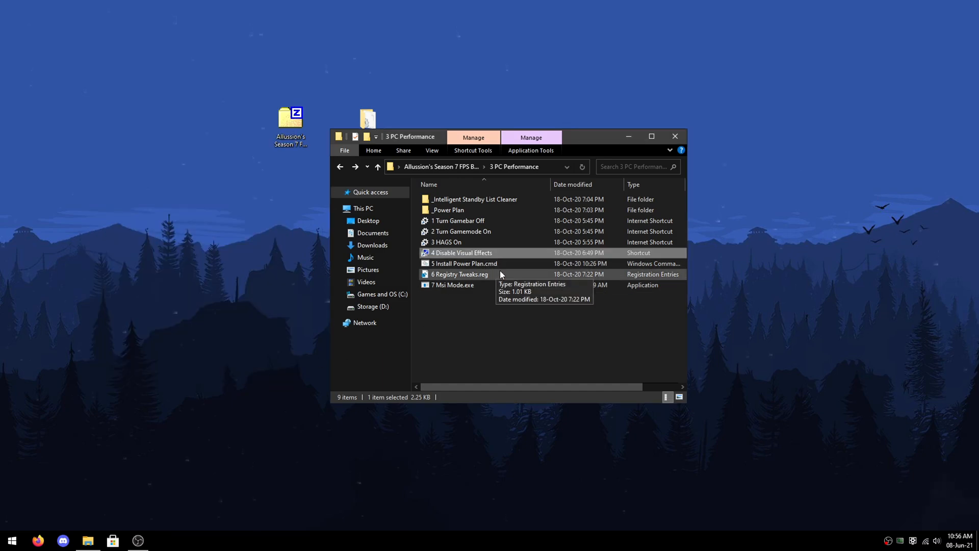
- Open 6 Registry Tweaks.reg in Notepad++ to review its registry entries, and close the editor
left_click(479, 275)
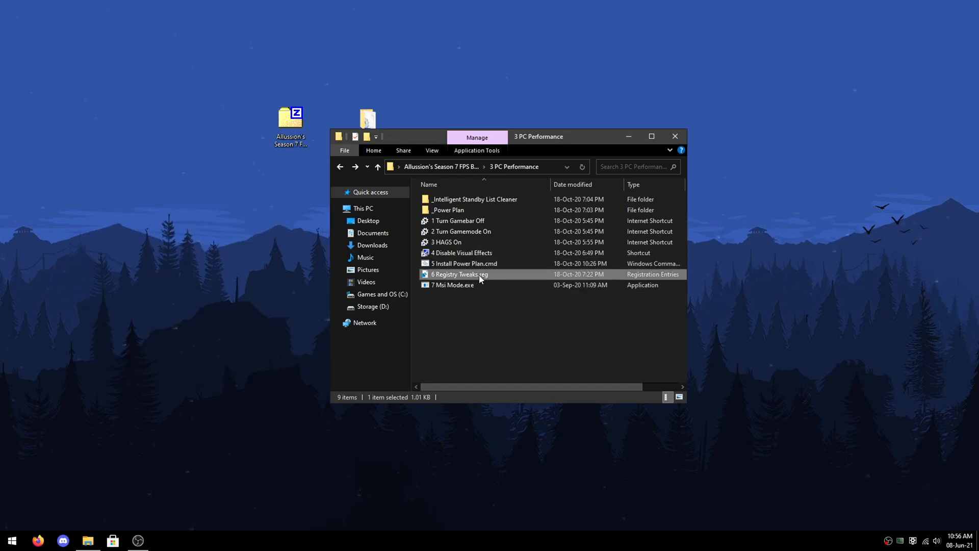
right_click(479, 276)
left_click(506, 328)
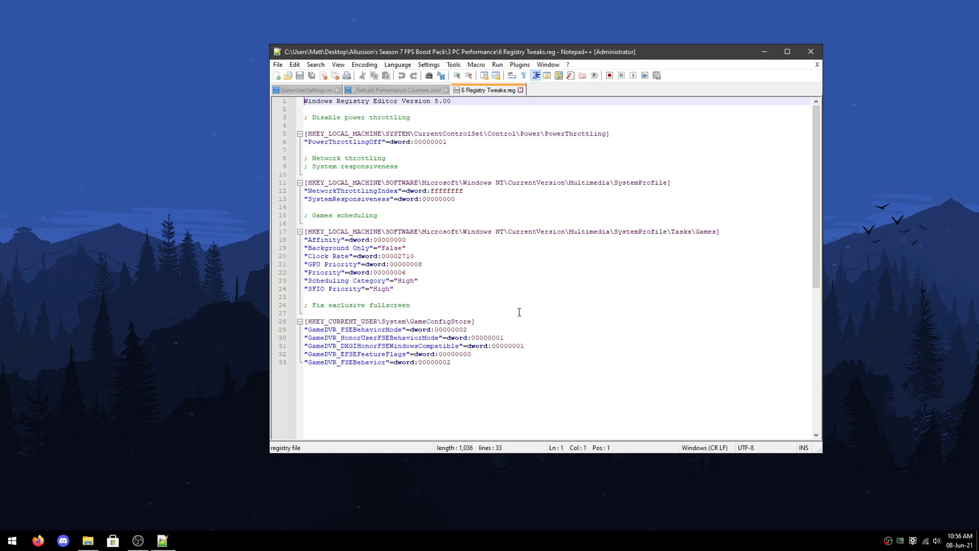
left_click(811, 51)
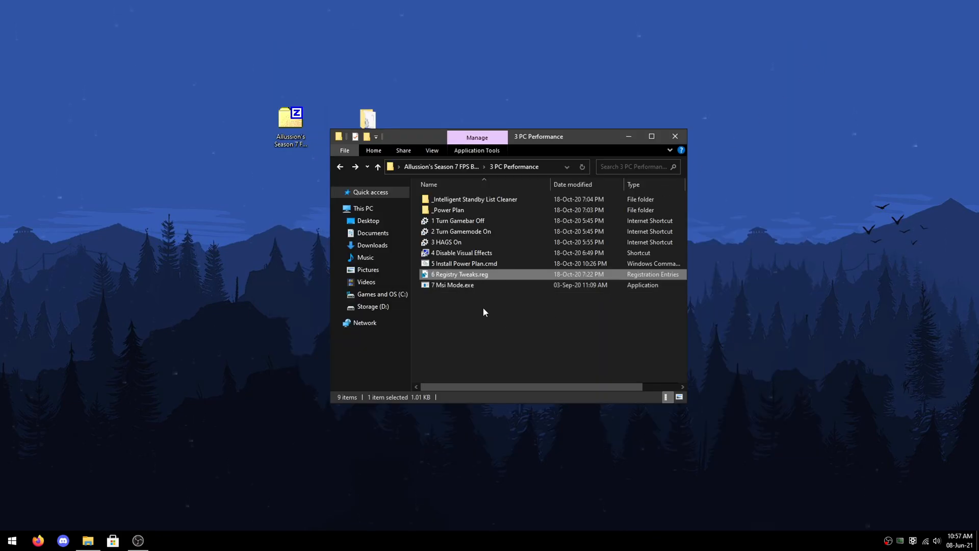
- Open 7 Msi Mode.exe, examine the MSI mode and interrupt priority of the NVIDIA GeForce GTX 1660, and close the utility
double_click(457, 285)
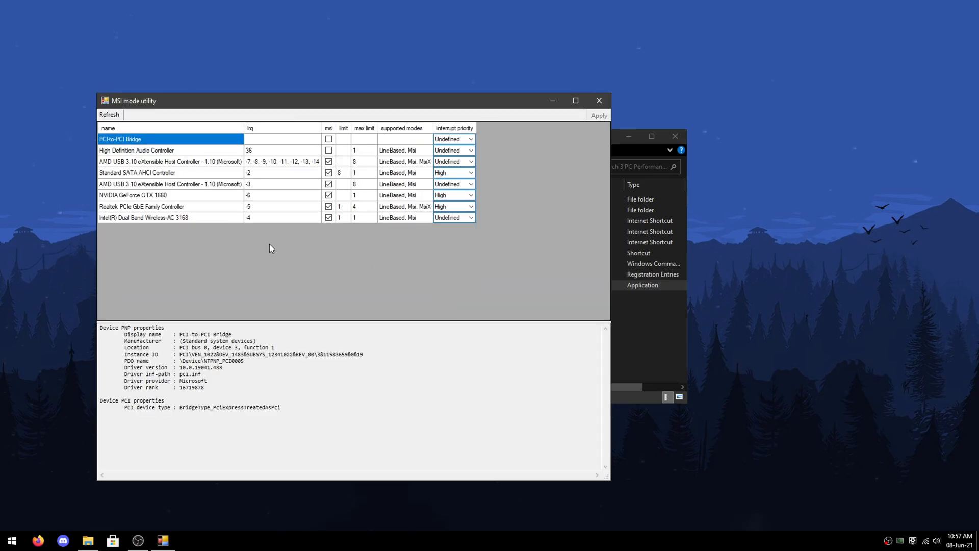
left_click(196, 192)
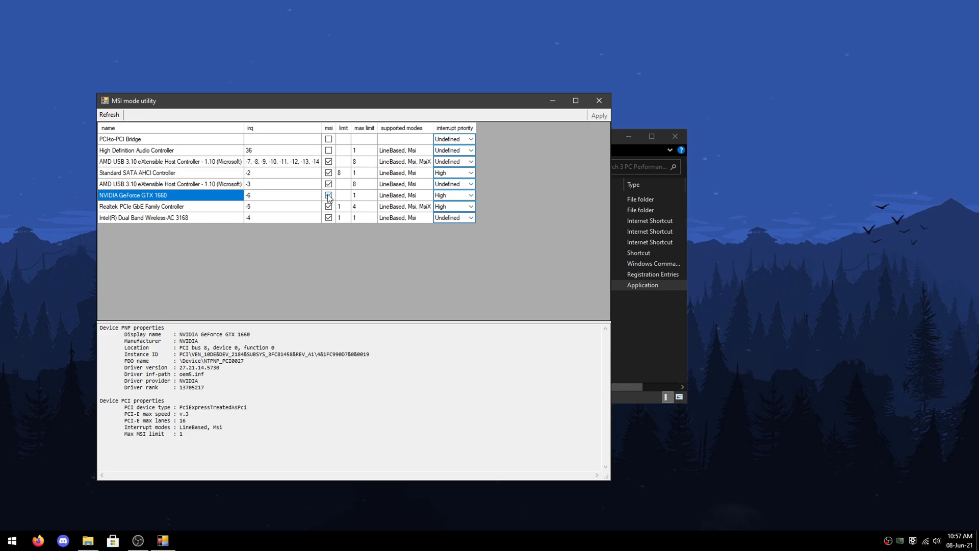
left_click(604, 103)
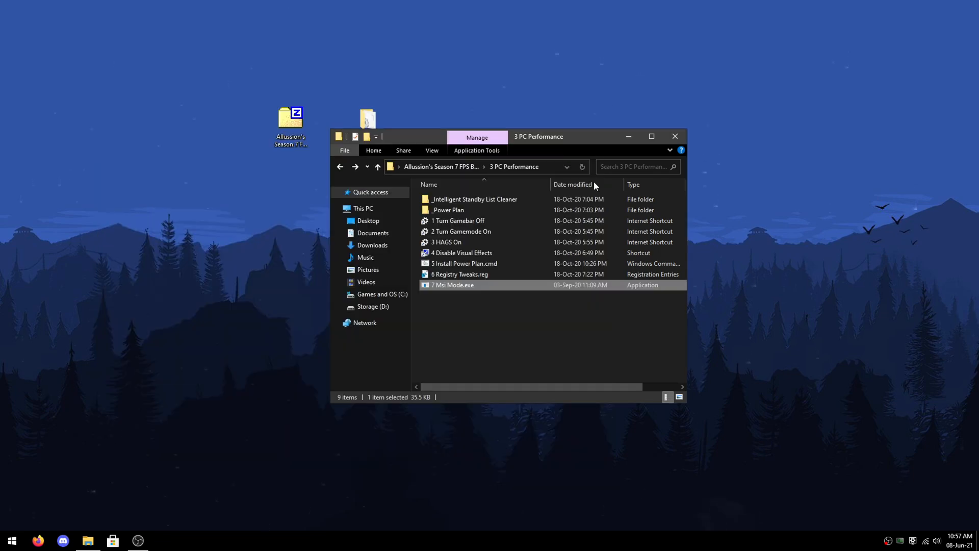
- Copy GameUserSettings.ini from the Allussion's Season 7 FPS Boost Pack folder and close the folder window
key("BackSpace")
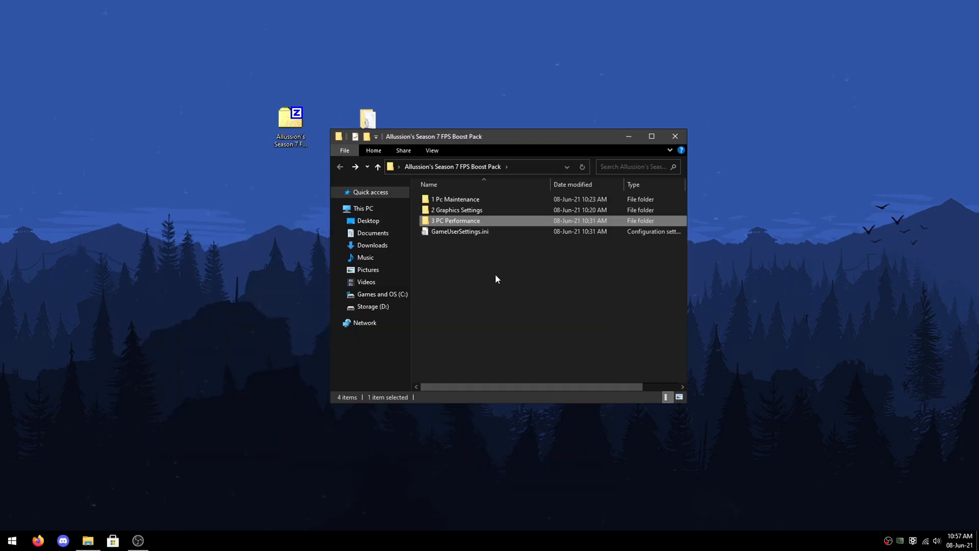
left_click(466, 235)
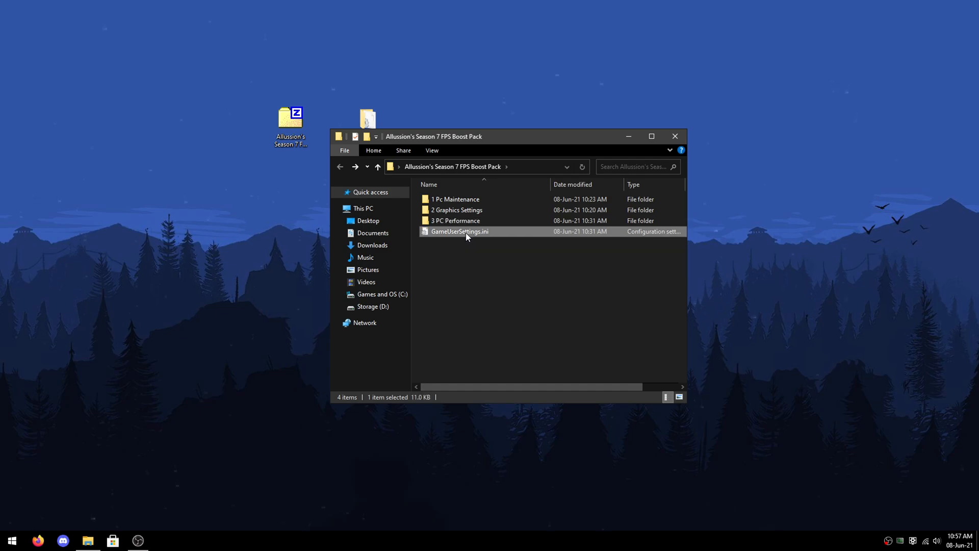
right_click(461, 234)
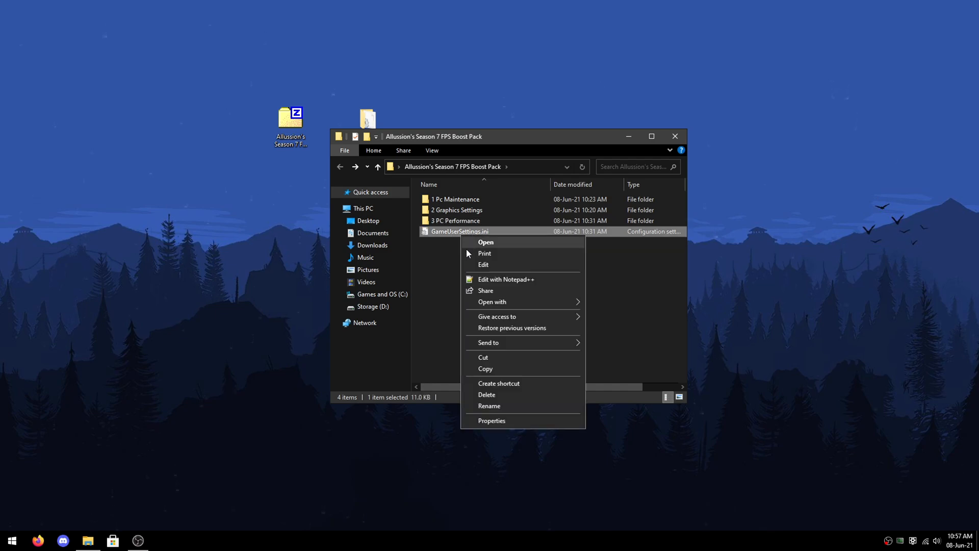
left_click(494, 368)
left_click(674, 137)
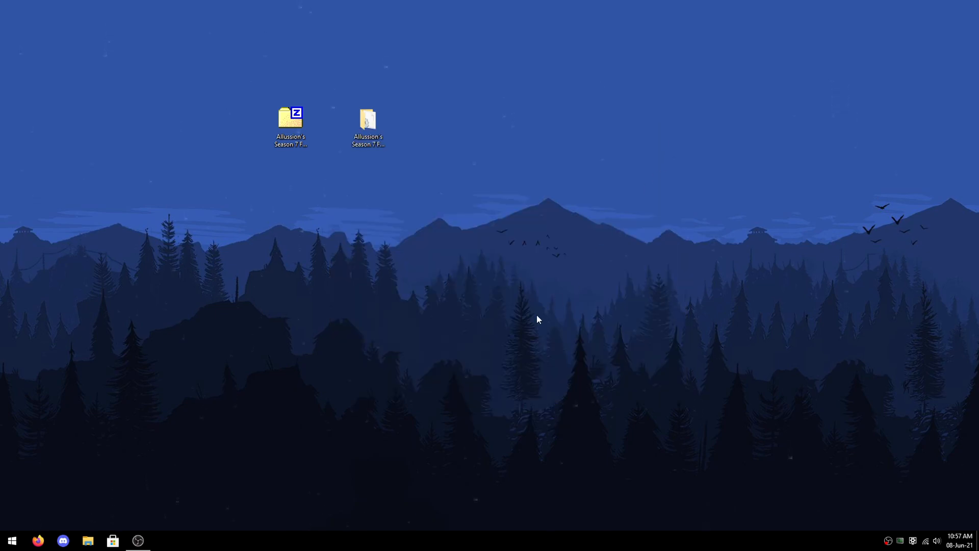
- Go to the Fortnite\FortniteGame\Binaries\Win64 folder under C:\_Games\Epic and find the FortniteClient-Win64-Shipping executables
left_click(87, 541)
double_click(447, 304)
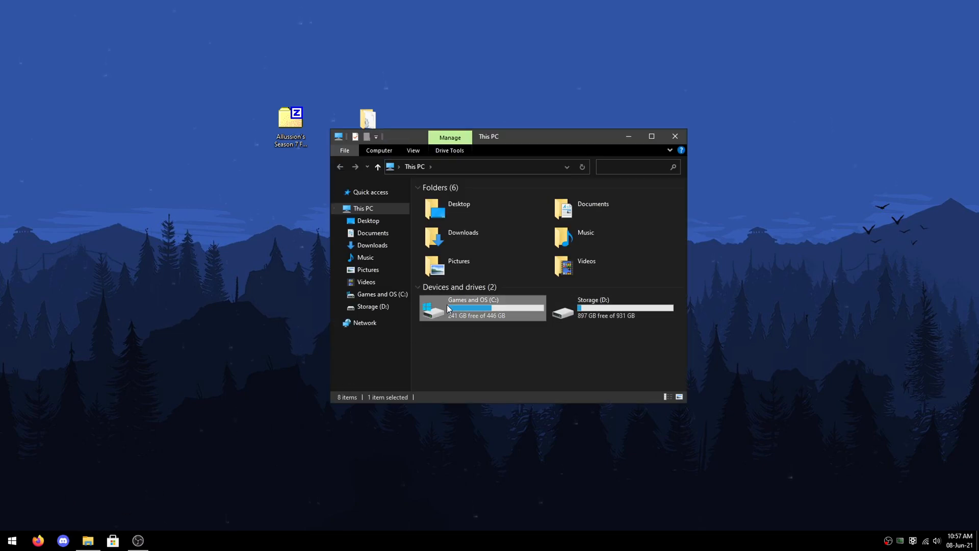
double_click(461, 200)
double_click(462, 210)
double_click(465, 201)
double_click(457, 221)
left_click(464, 203)
double_click(463, 203)
double_click(446, 210)
scroll(468, 252, "down", 10)
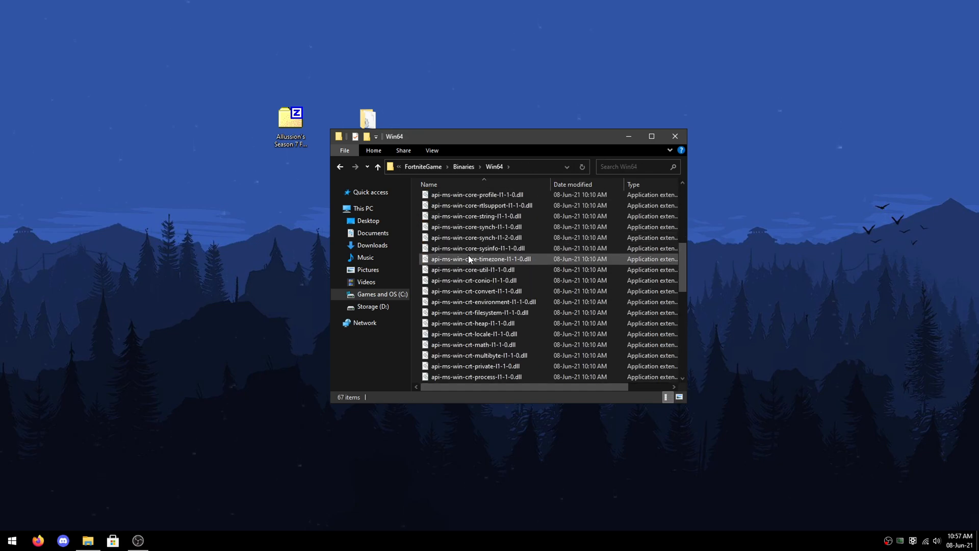
left_click(471, 259)
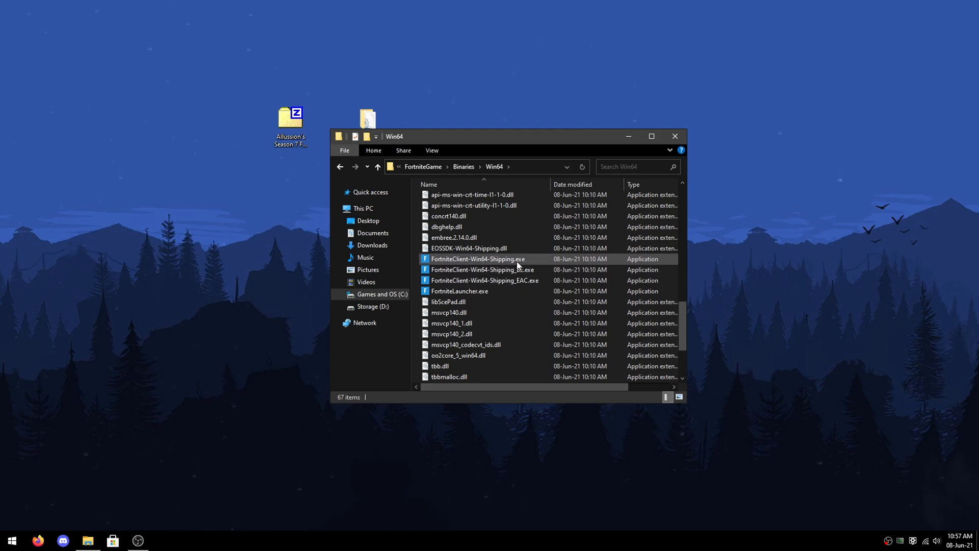
- Review the all-users compatibility and high DPI scaling options of FortniteClient-Win64-Shipping.exe, and accept them
left_click(503, 259)
right_click(490, 258)
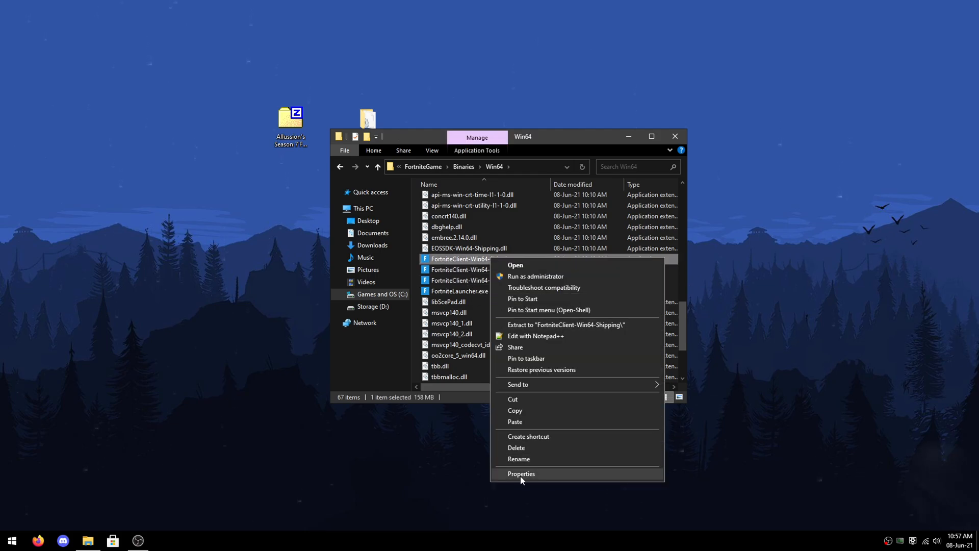
left_click(520, 475)
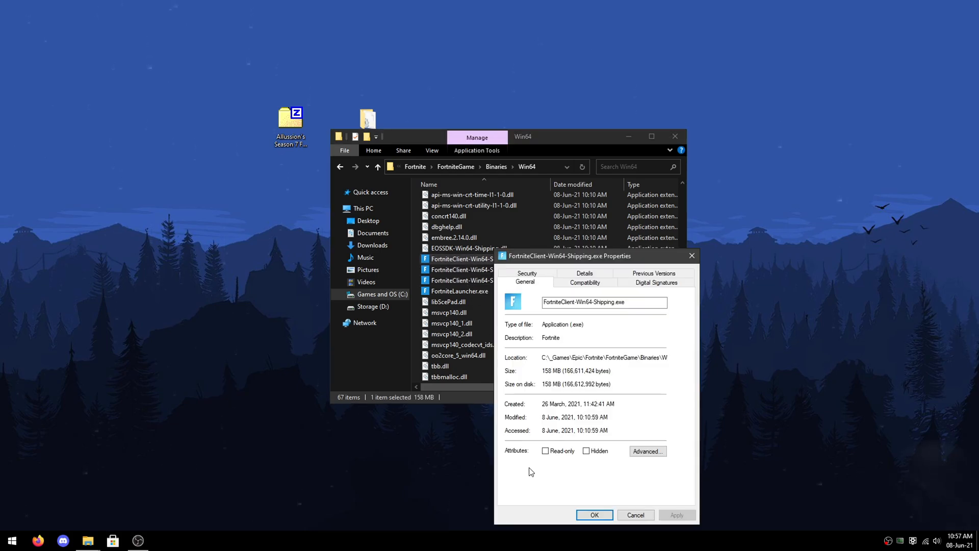
left_click(592, 288)
left_click(562, 493)
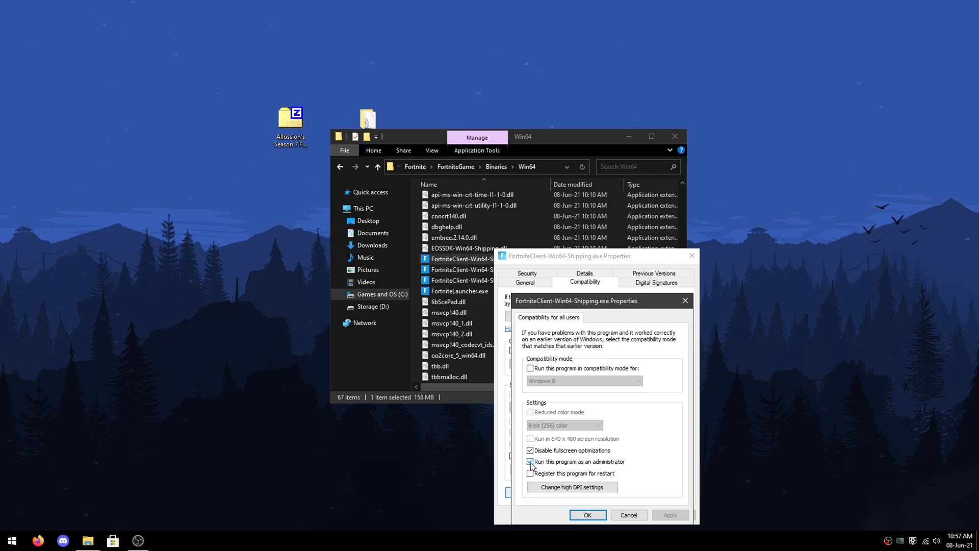
left_click(568, 488)
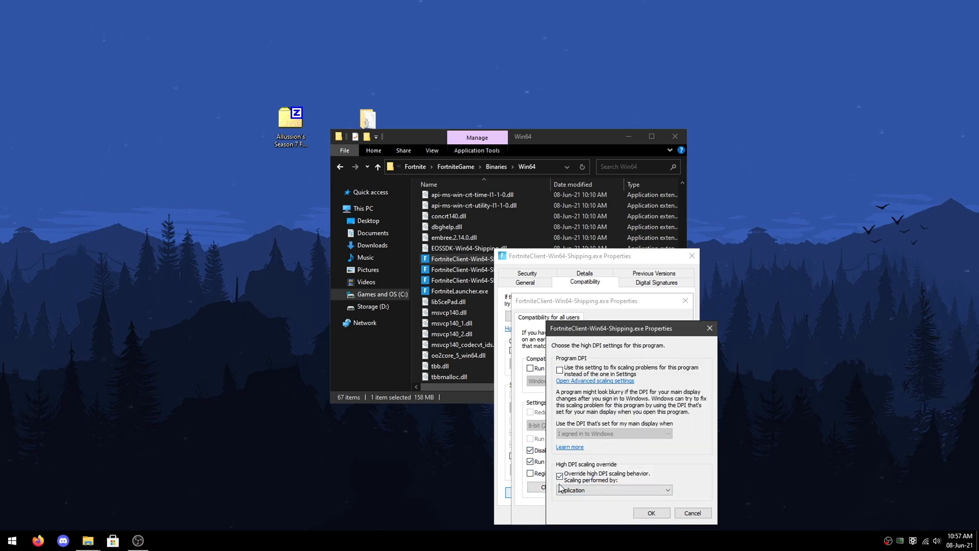
left_click(650, 513)
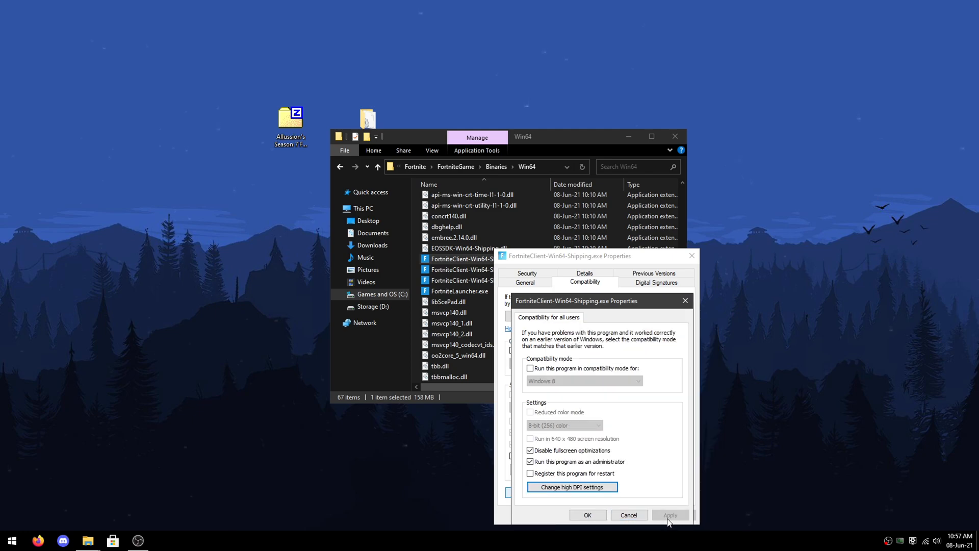
left_click(587, 514)
left_click(591, 516)
- Return to the desktop and open the AppData folder of the Windows user profile
key("super+d")
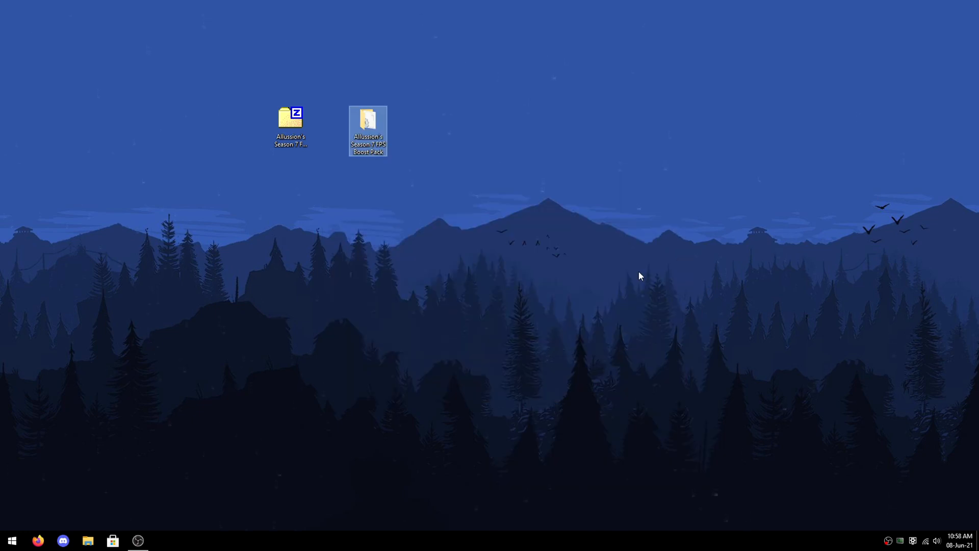
key("super+r")
key("BackSpace")
type("regedit")
key("Return")
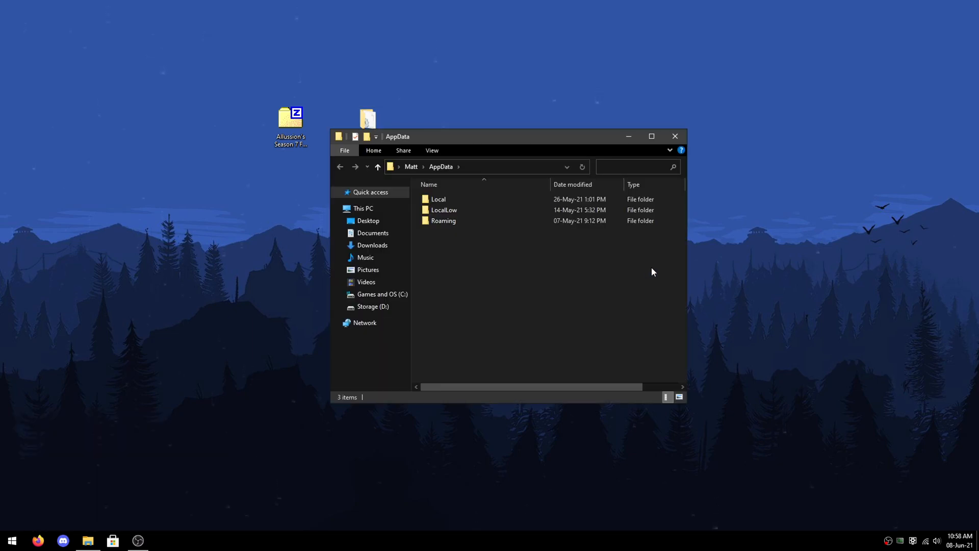
- Go to the Local\FortniteGame\Saved\Config\WindowsClient folder and look at the paste option for the copied settings file
double_click(443, 200)
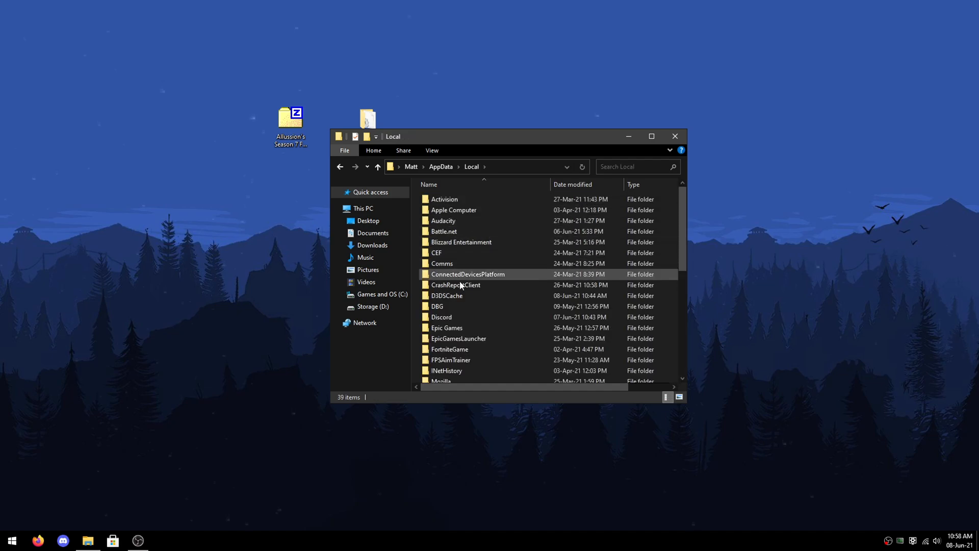
double_click(459, 349)
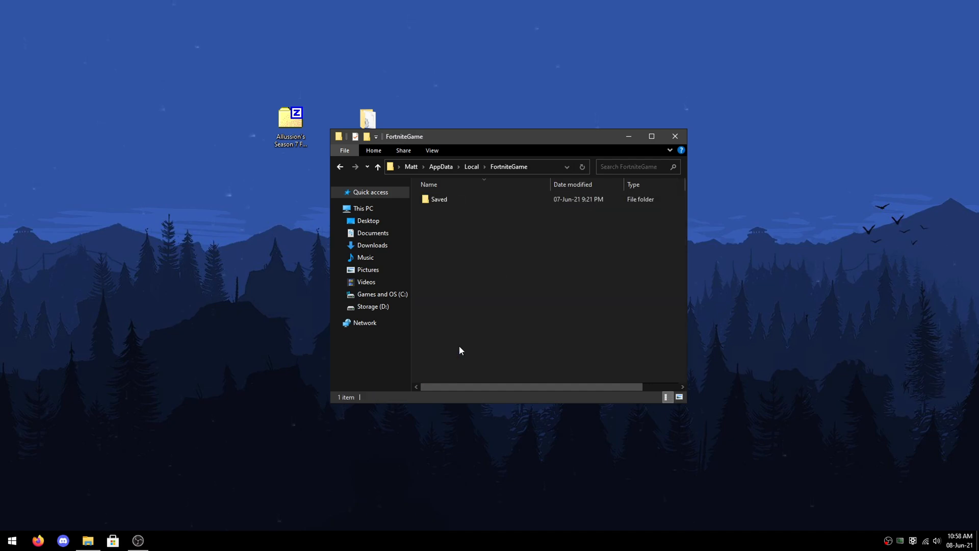
double_click(451, 199)
double_click(450, 199)
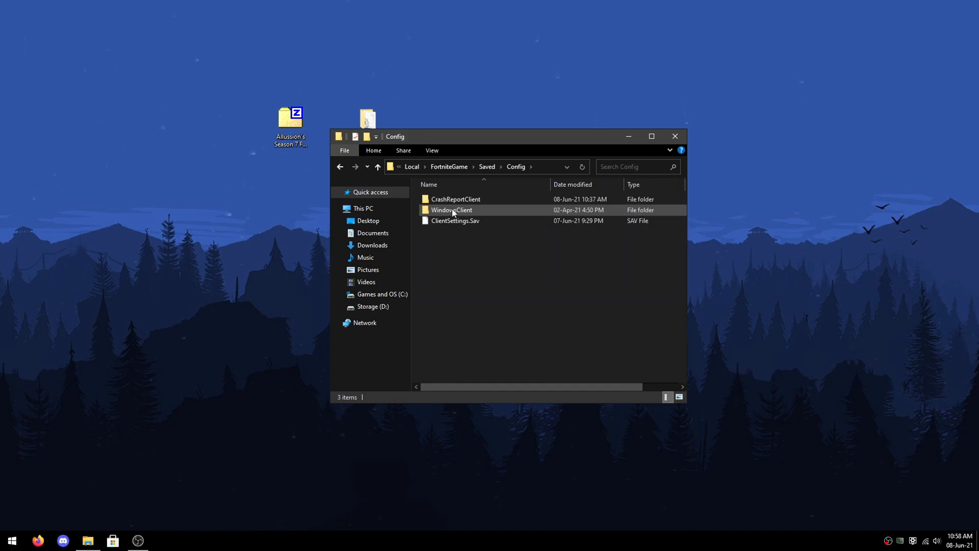
double_click(453, 209)
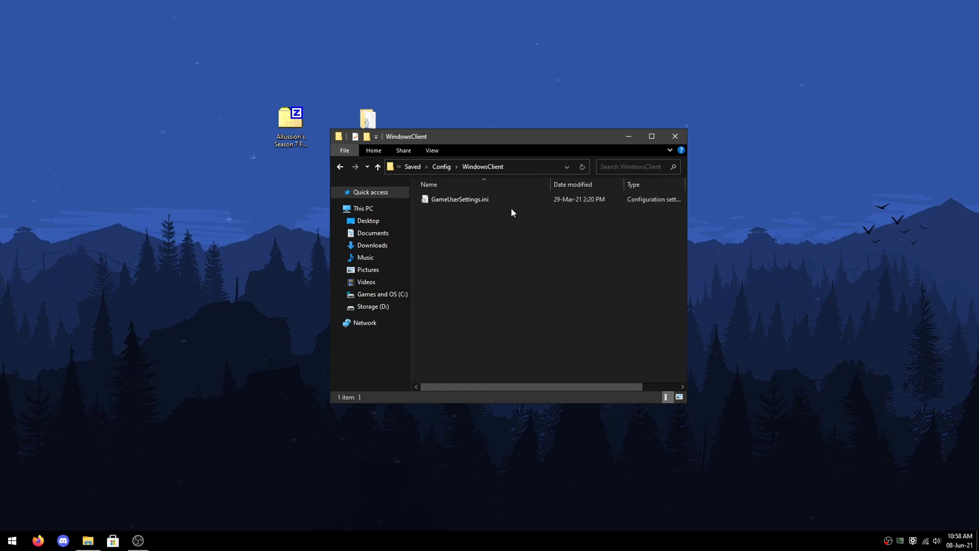
right_click(464, 231)
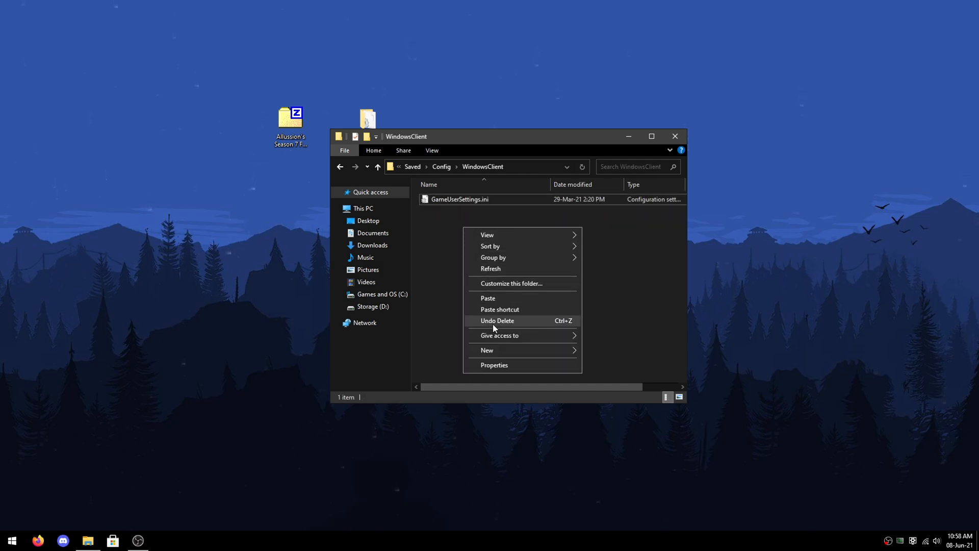
left_click(435, 221)
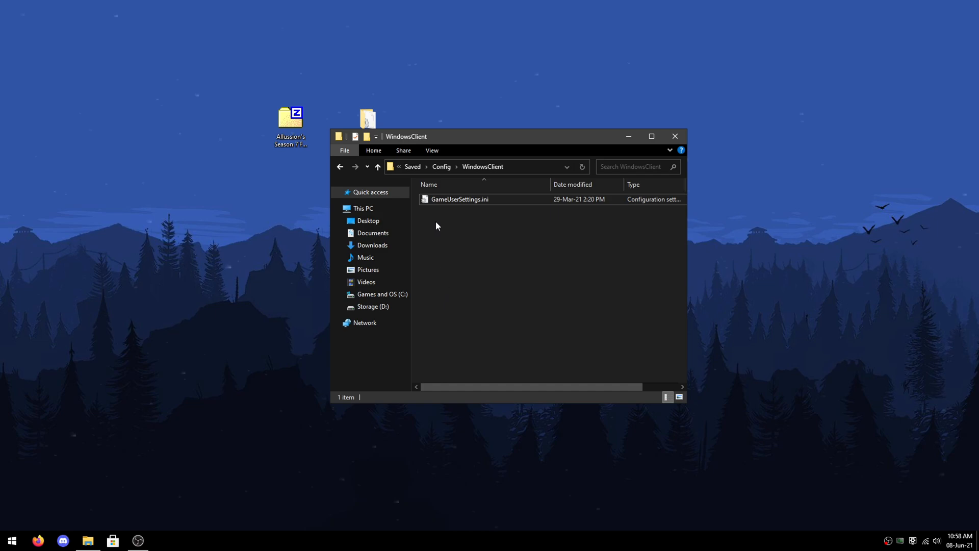
- Open GameUserSettings.ini in Notepad, review its resolution and FrameRateLimit entries, and close the file
right_click(457, 198)
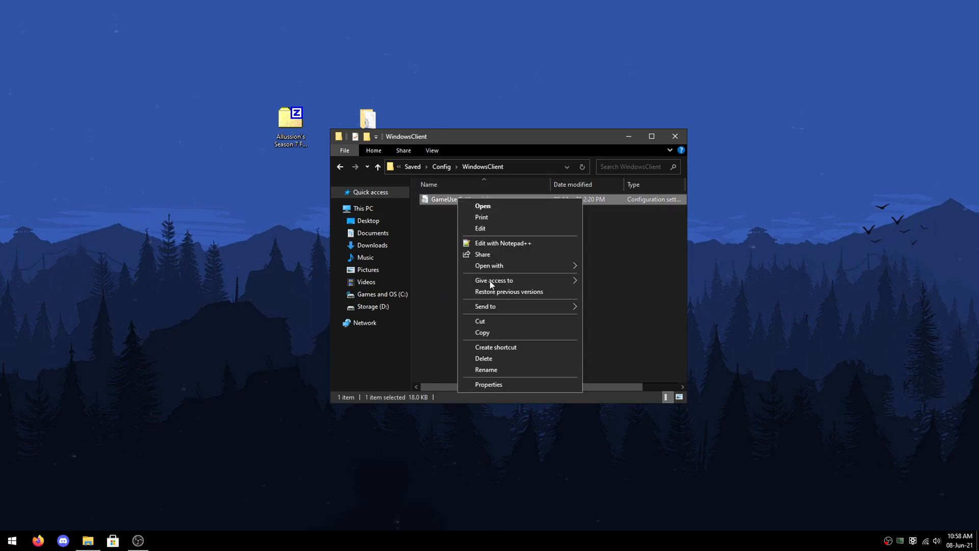
left_click(482, 227)
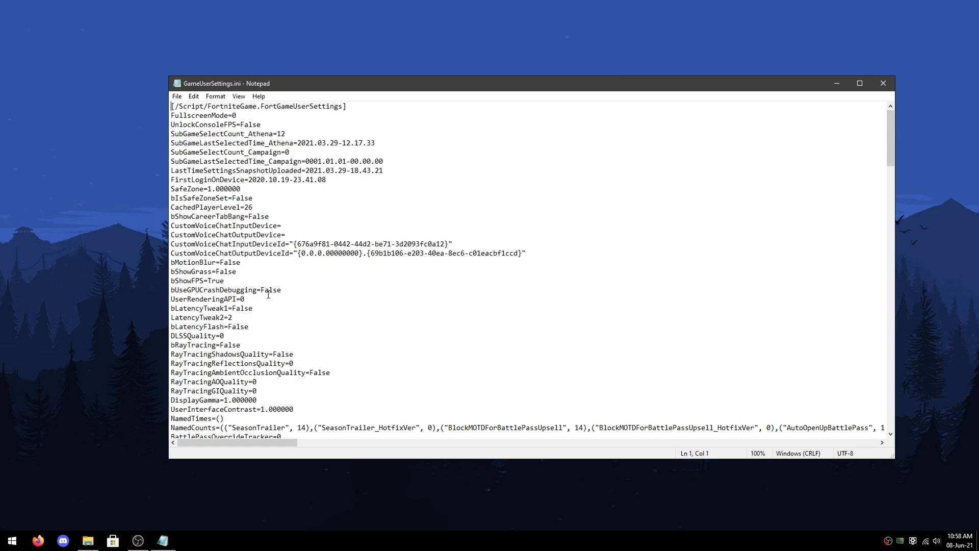
scroll(274, 306, "down", 5)
scroll(272, 247, "down", 12)
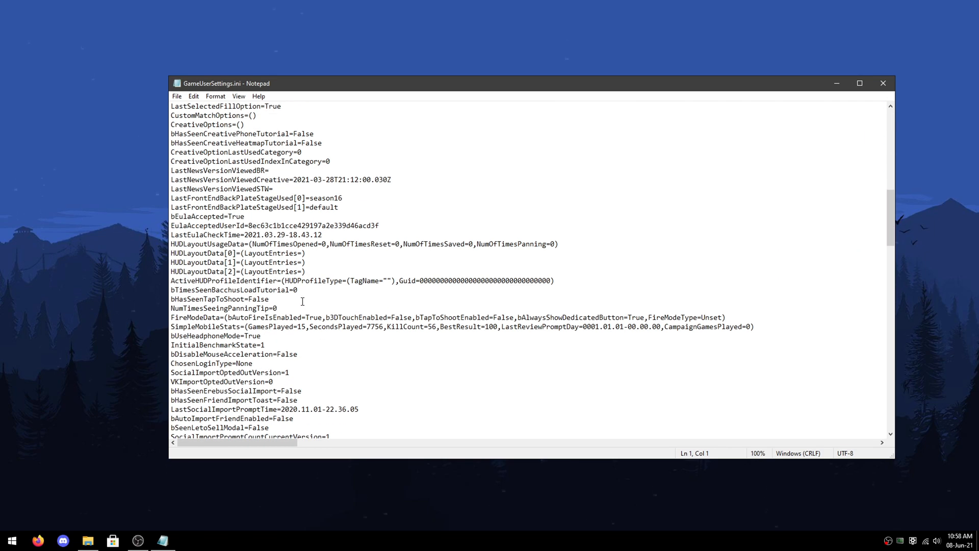
scroll(306, 316, "down", 8)
scroll(314, 361, "down", 10)
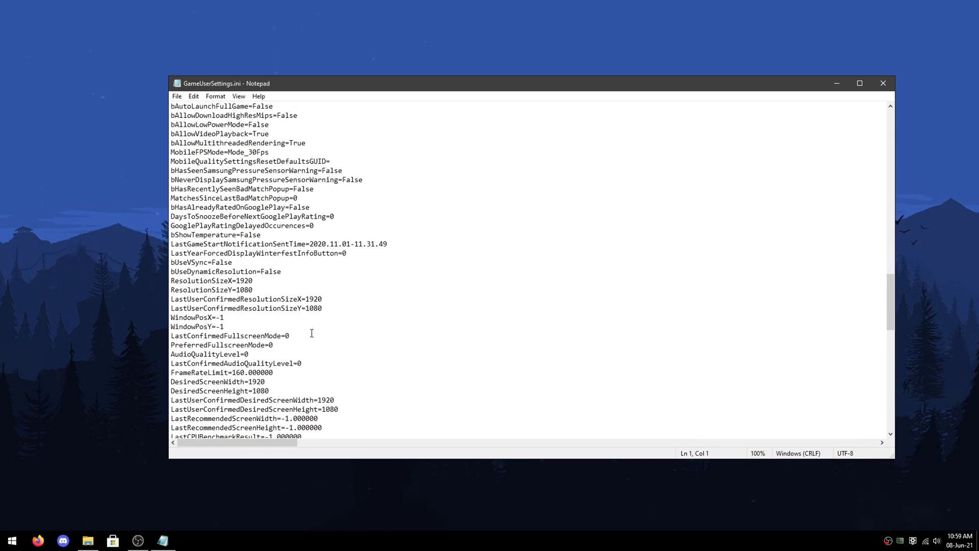
left_click(278, 373)
left_click(884, 83)
- Check the Read-only attribute in the properties of GameUserSettings.ini and accept the dialog
right_click(474, 202)
left_click(515, 383)
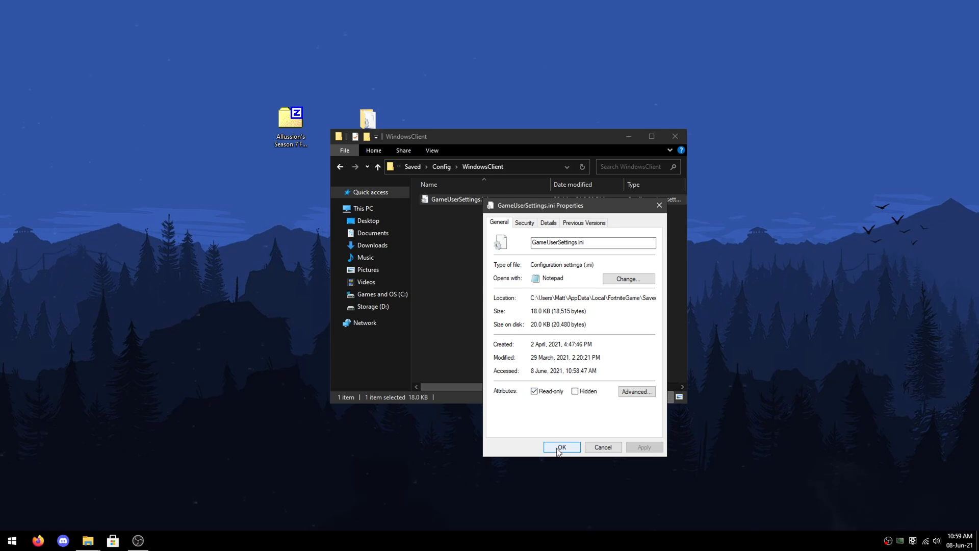
left_click(561, 447)
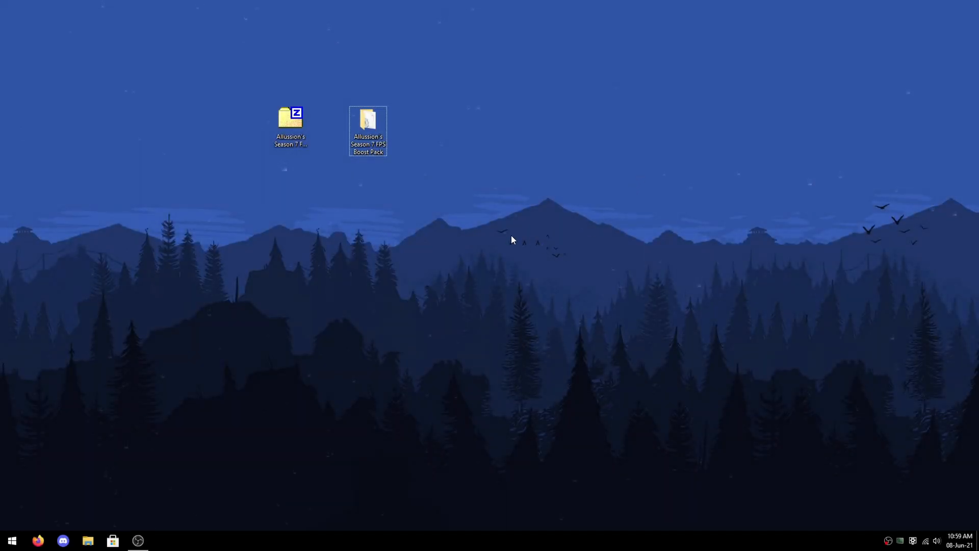